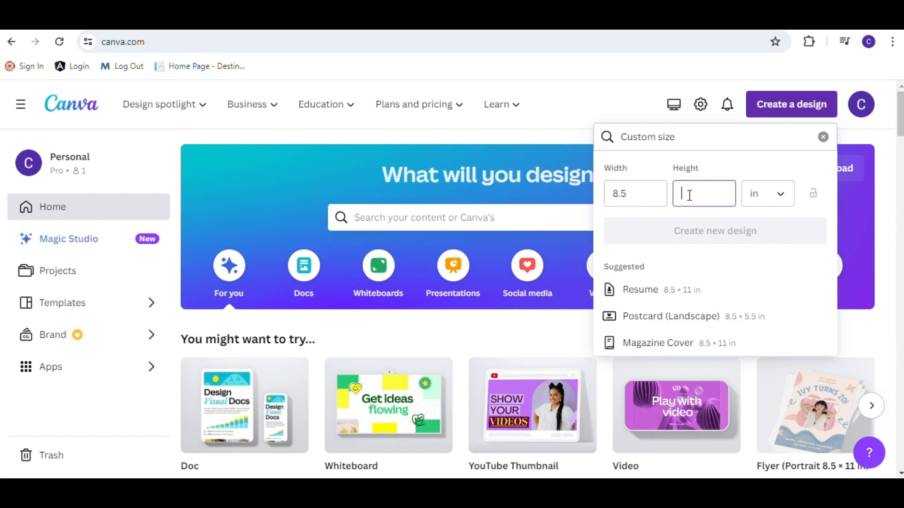
Step: Create a new blank custom-size design 8.5 in wide and 11 in high
text(11)
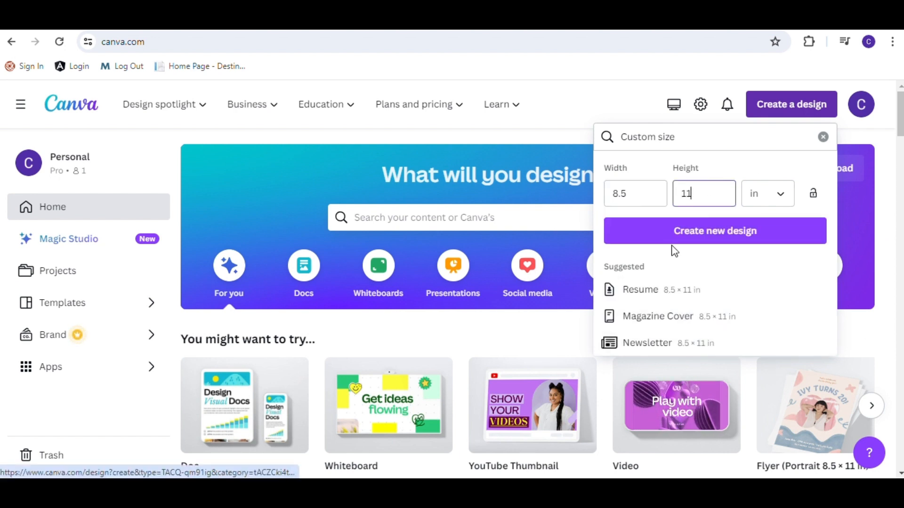
click(691, 240)
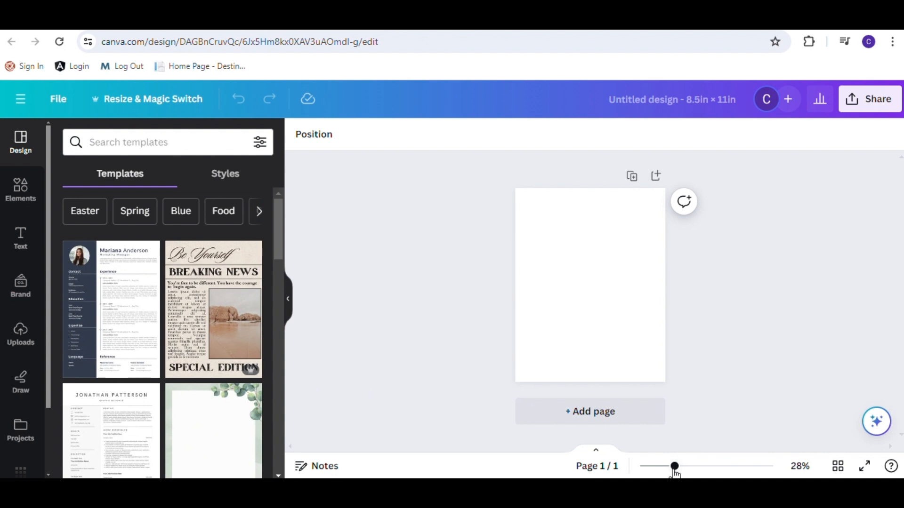
drag(674, 472, 681, 471)
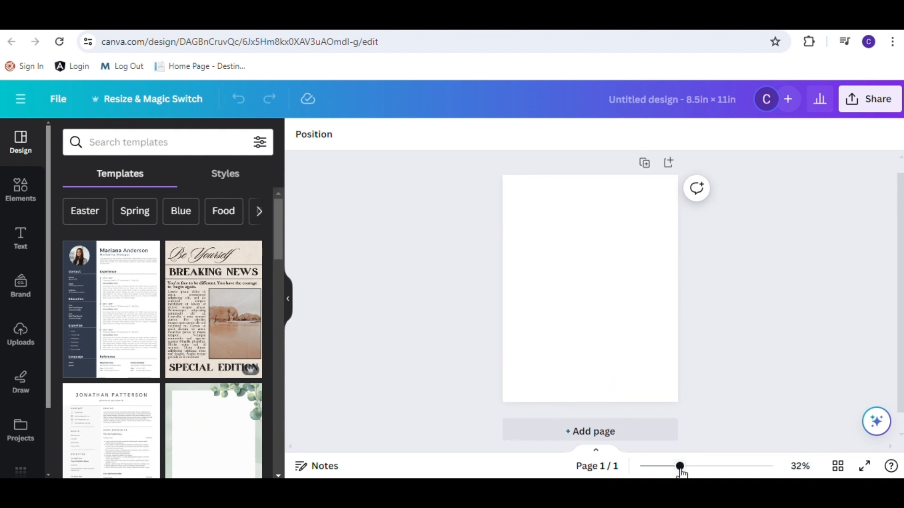
Step: Browse element graphics for "sky backgrounds" and "unicorn background", and clear the search
click(30, 195)
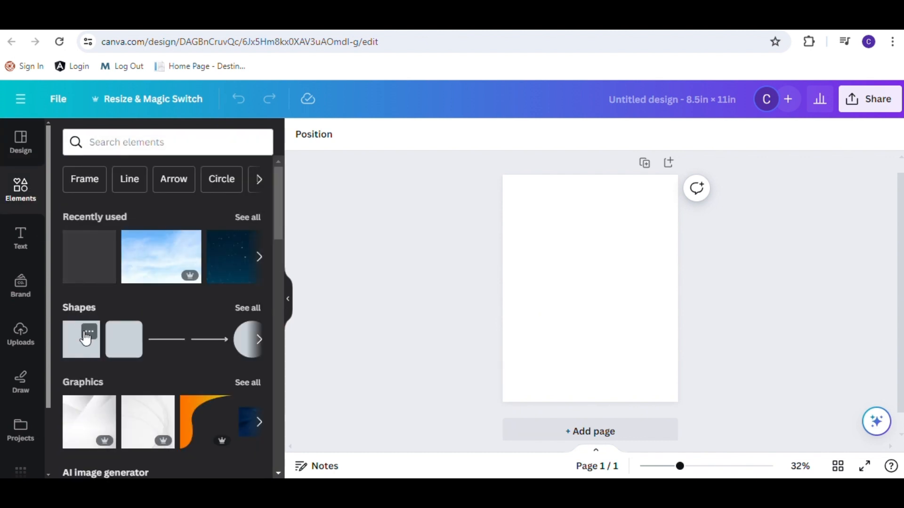
click(140, 145)
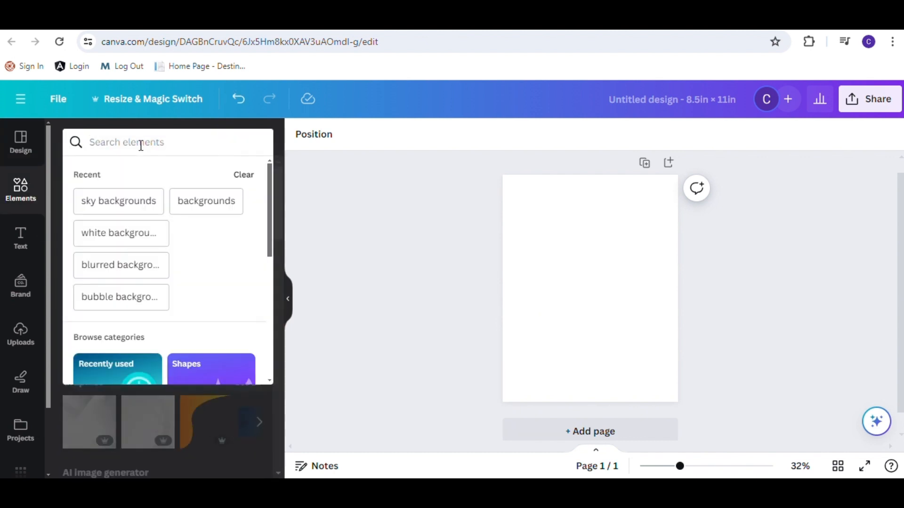
click(123, 200)
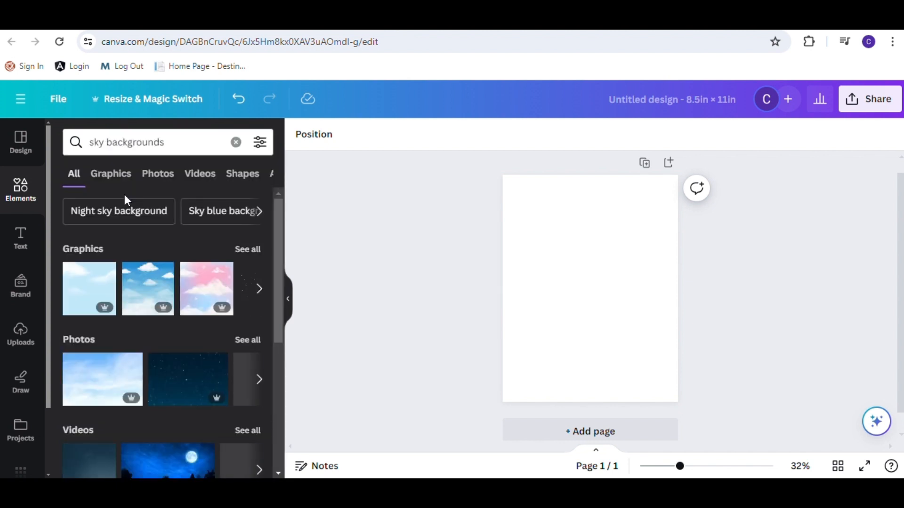
click(259, 249)
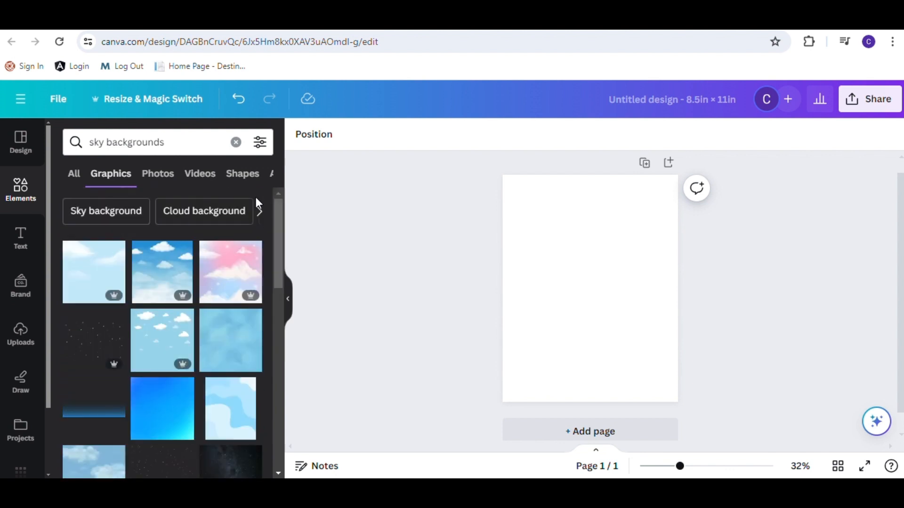
triple_click(182, 143)
text(uni)
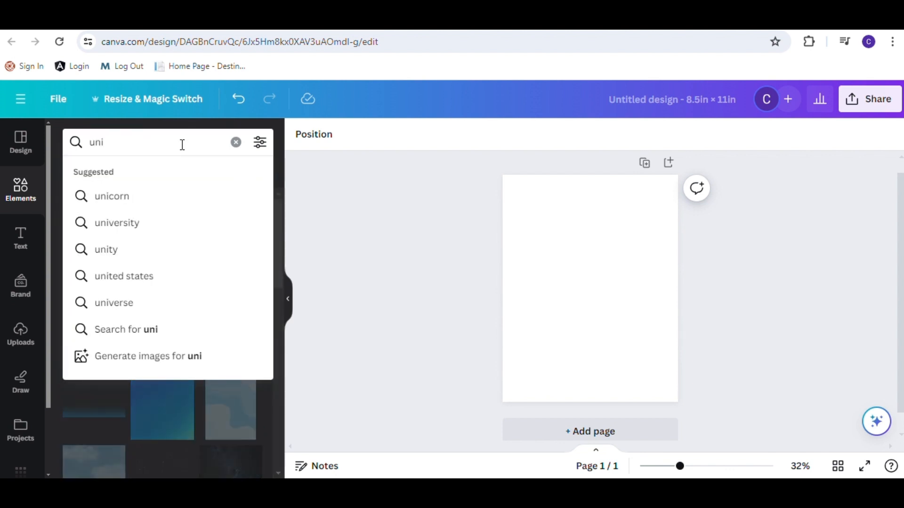
text(corn)
click(165, 248)
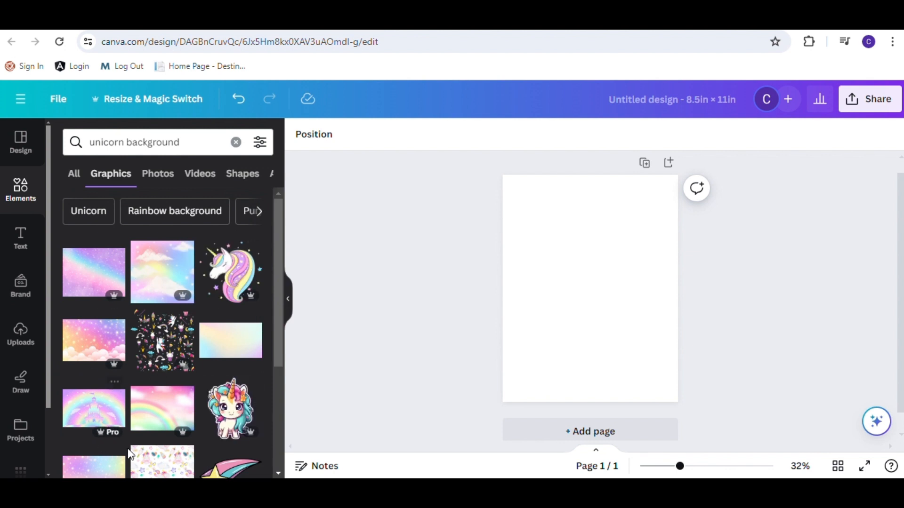
click(236, 141)
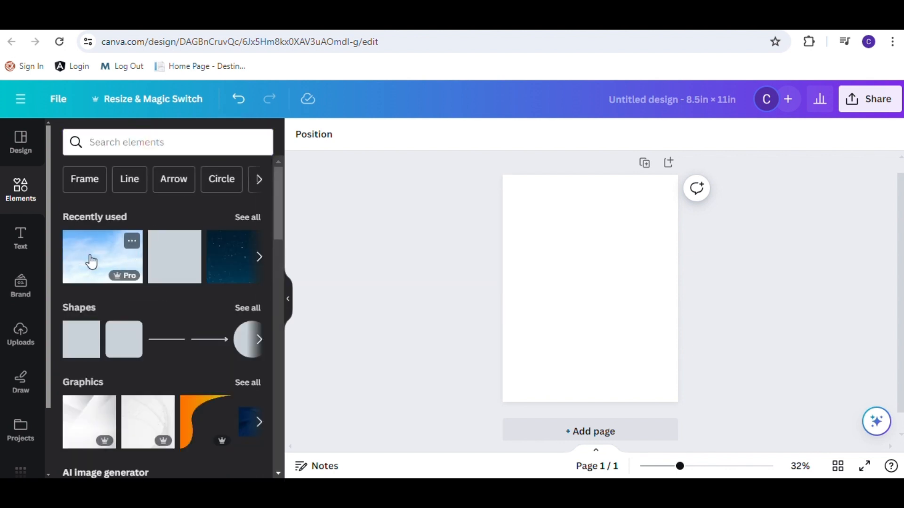
Step: Add the recently used blue sky photo to the page and crop it to an upright rectangle
click(92, 262)
drag(661, 290, 597, 288)
click(681, 467)
mouse_move(554, 239)
mouse_down()
mouse_move(555, 209)
mouse_move(559, 230)
mouse_up()
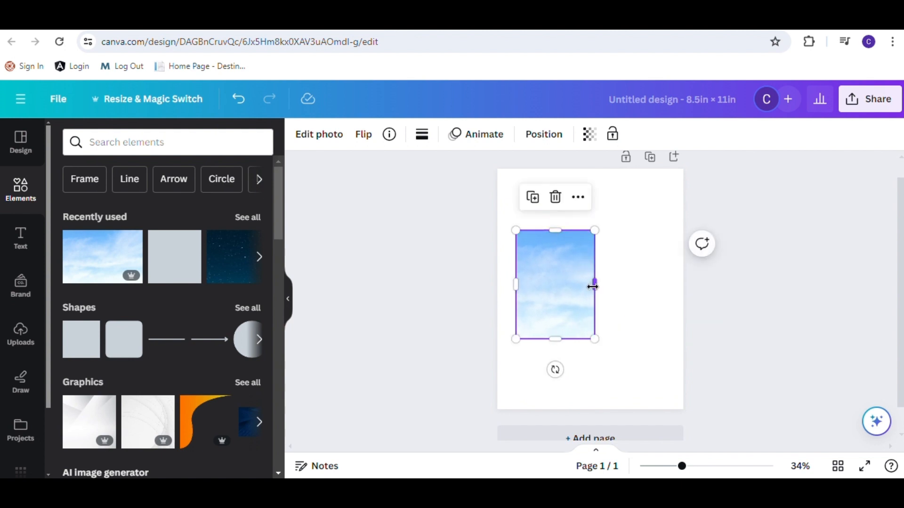
Step: Fine-tune the width of the sky rectangle by adjusting its side edges
drag(593, 286, 596, 286)
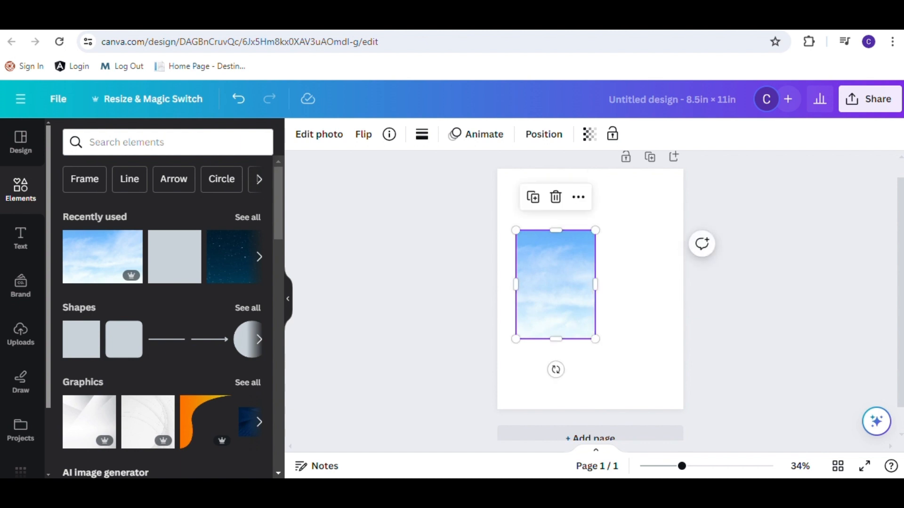
drag(686, 470, 689, 472)
drag(599, 288, 593, 292)
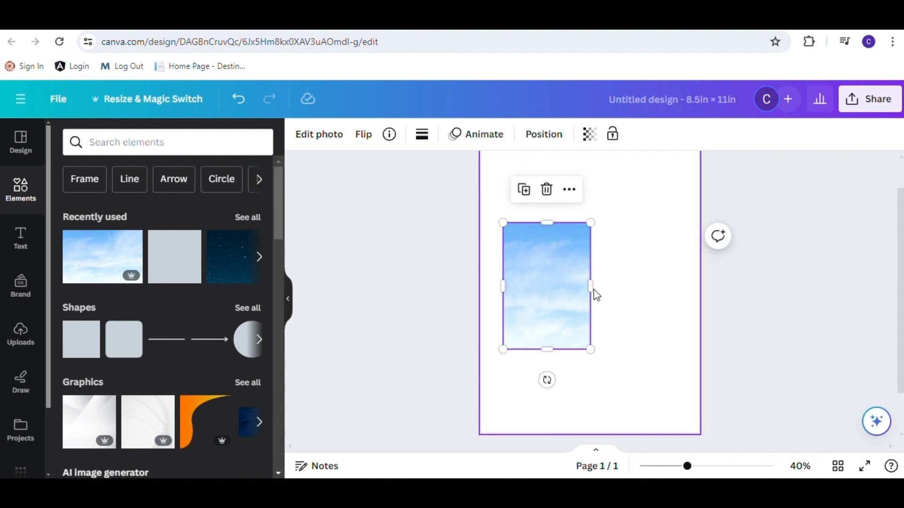
drag(503, 285, 498, 287)
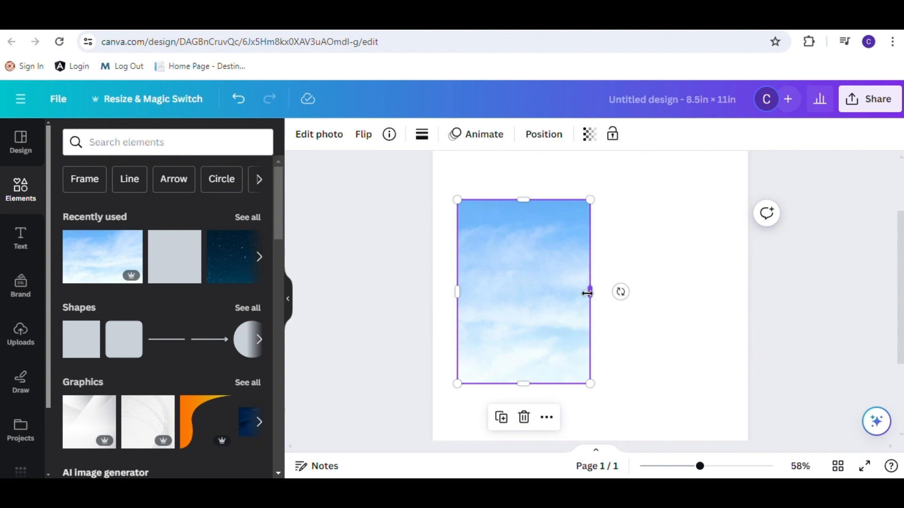
drag(590, 292, 586, 293)
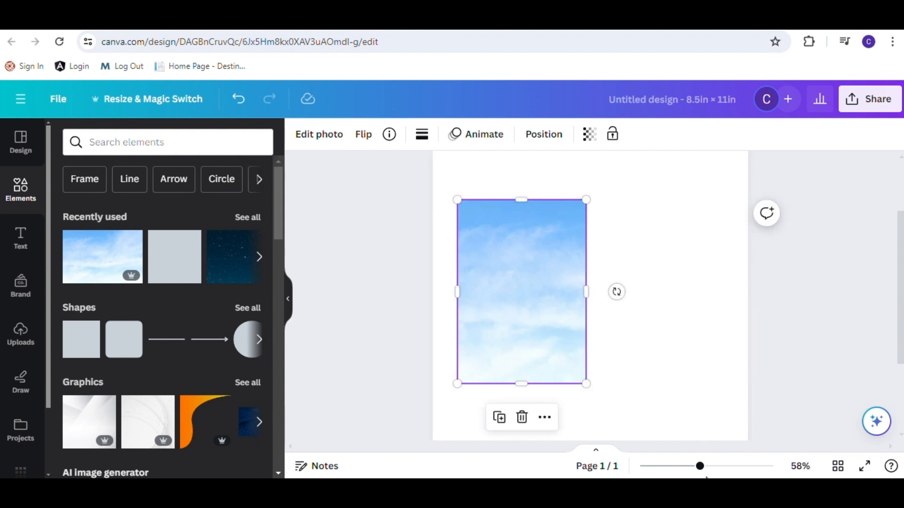
Step: Duplicate the sky rectangle and arrange the four panels in a two-by-two grid on the page
drag(700, 466, 686, 466)
drag(561, 314, 528, 370)
click(524, 338)
click(621, 338)
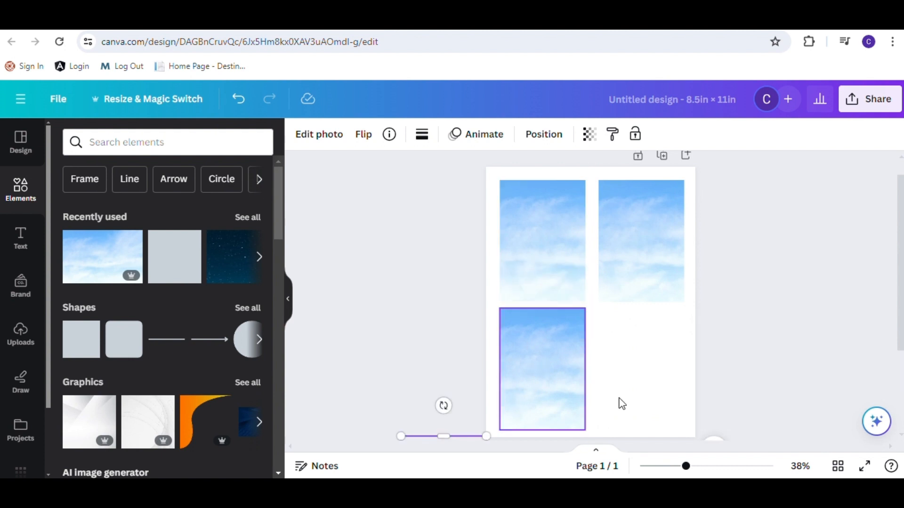
scroll(897, 348, down, 1)
drag(472, 430, 667, 309)
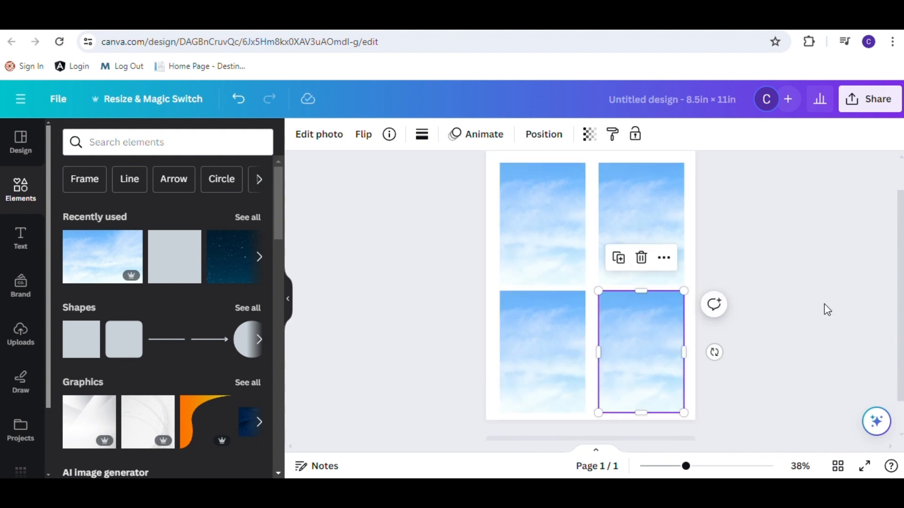
Step: Nudge the four sky panels into alignment, moving the upper pair slightly closer to the page's top edge
scroll(899, 313, up, 1)
click(550, 258)
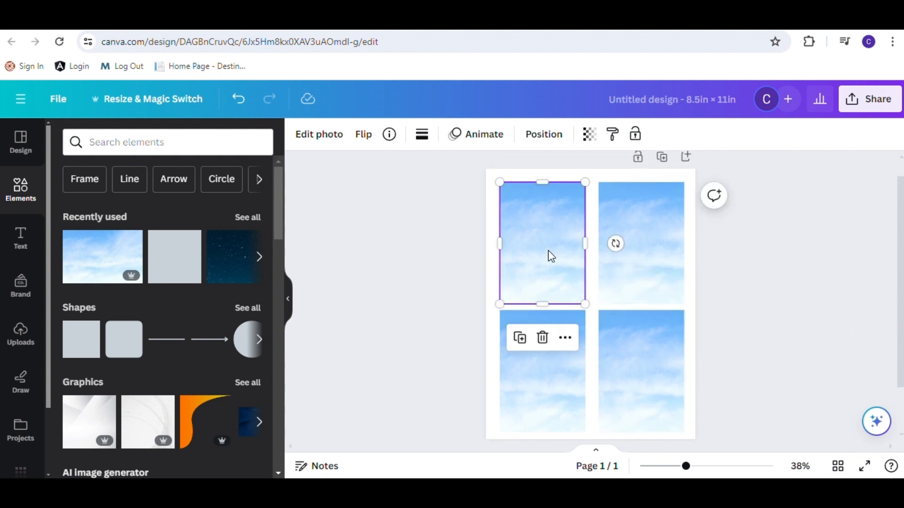
drag(548, 256, 548, 247)
click(642, 270)
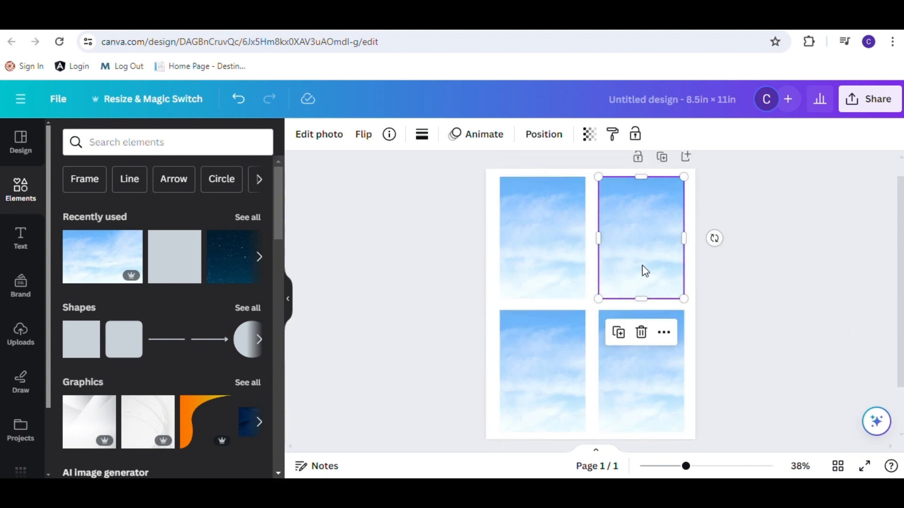
click(560, 361)
drag(560, 365, 544, 363)
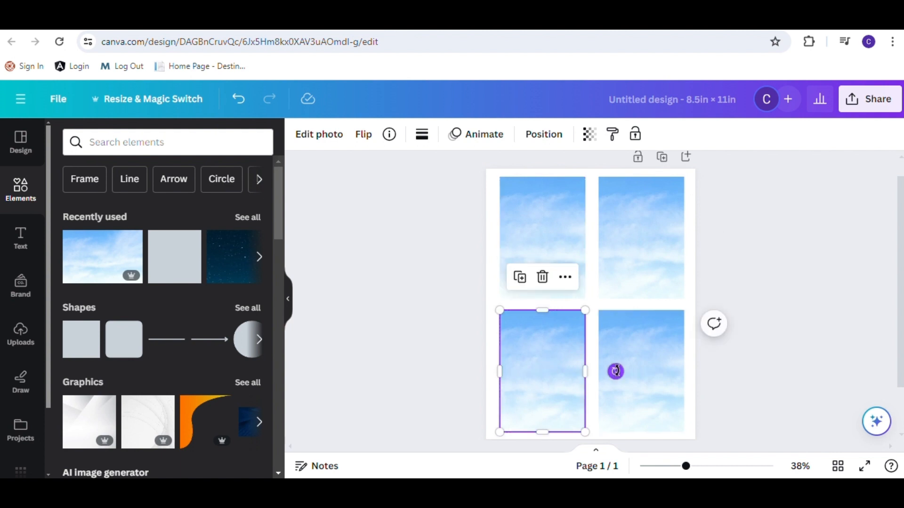
click(651, 372)
mouse_move(655, 373)
mouse_down()
mouse_move(649, 367)
mouse_move(649, 376)
mouse_up()
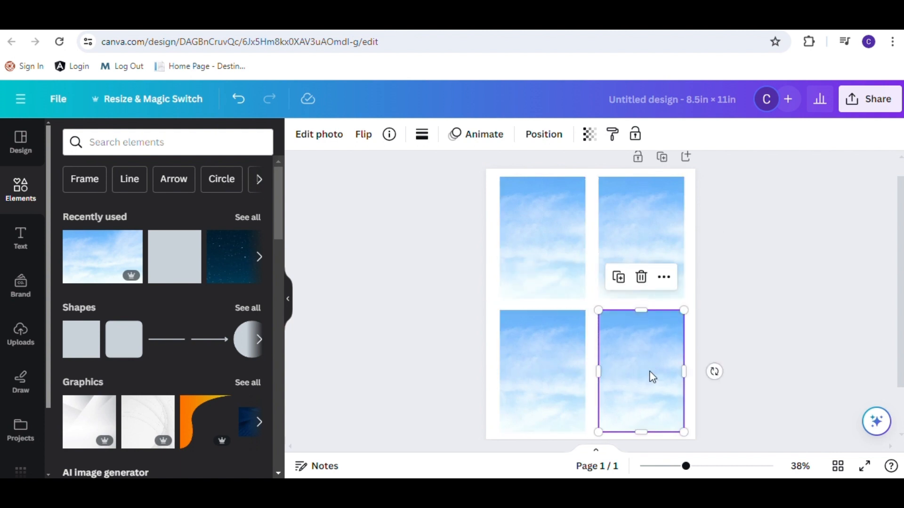
click(781, 290)
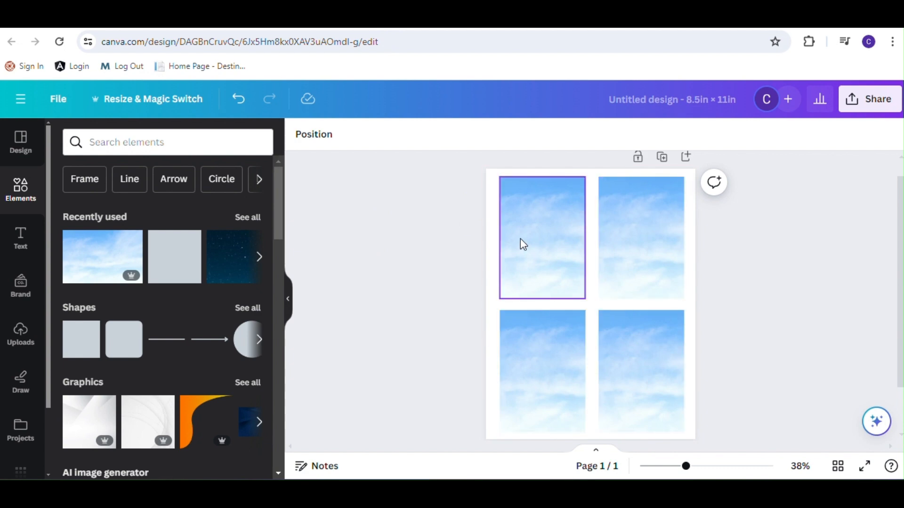
Step: Switch to the Google Images results for "light fury images", examine the pictures and copy options, and return to the Canva design
click(720, 18)
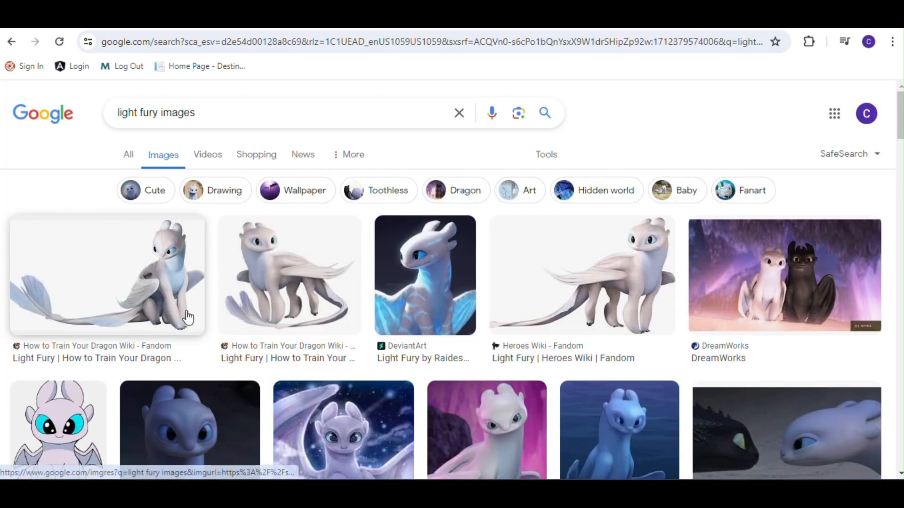
drag(899, 139, 894, 167)
right_click(589, 204)
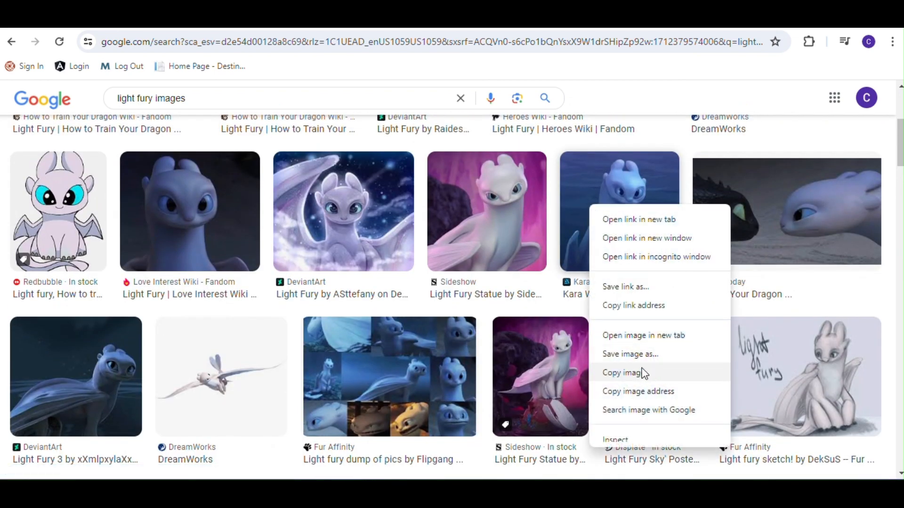
click(638, 113)
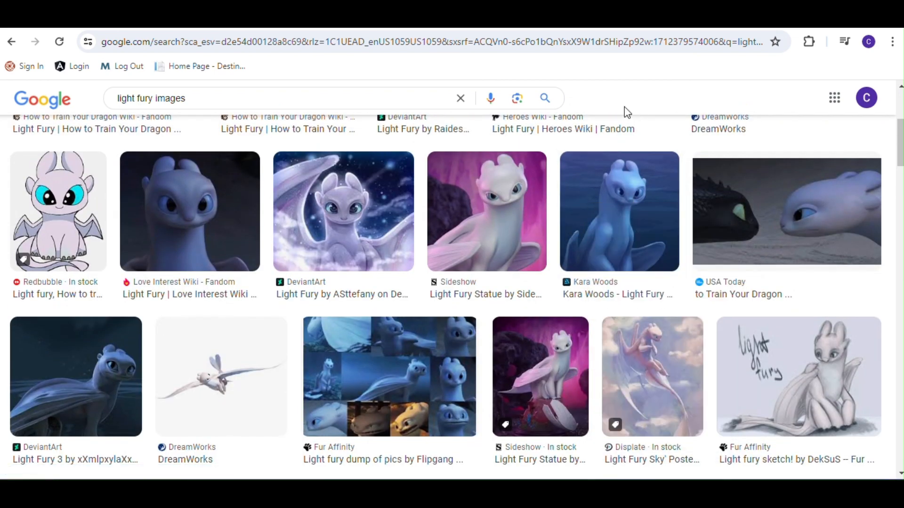
click(225, 30)
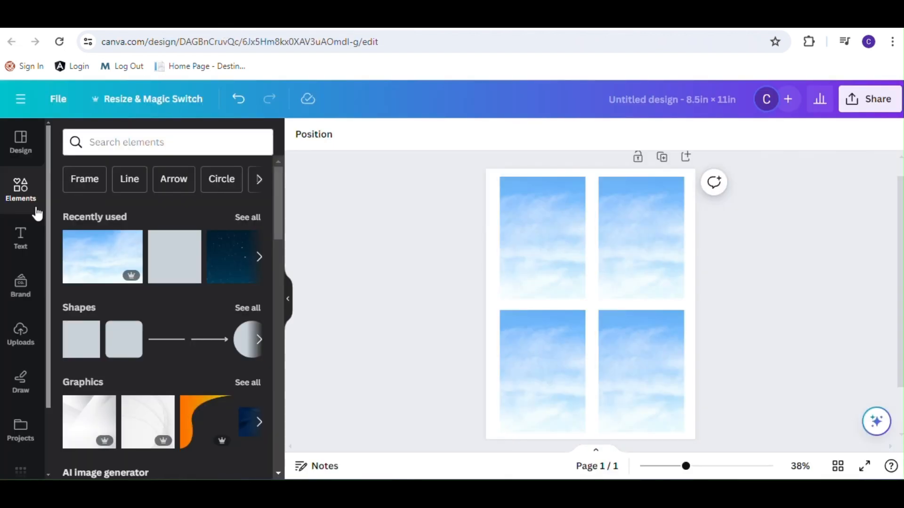
Step: Add the uploaded picture of the white and dark dragons together to the page
click(21, 335)
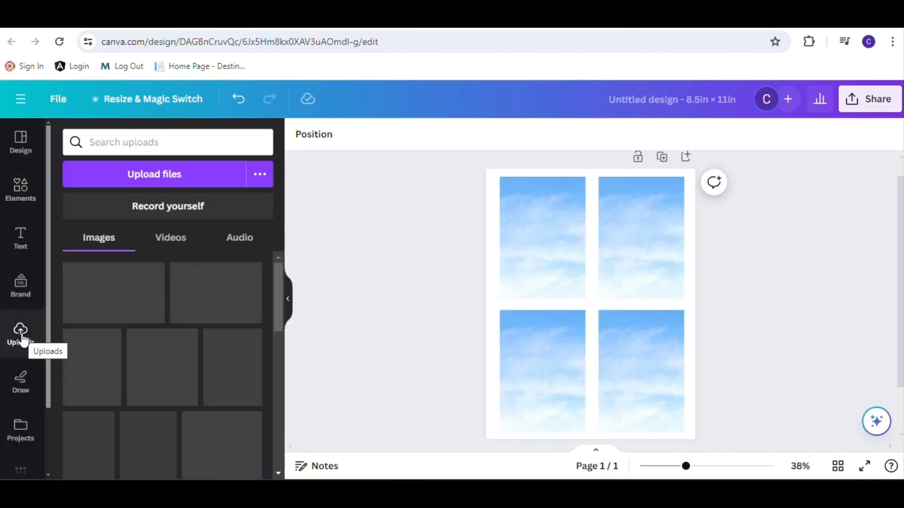
scroll(280, 329, down, 3)
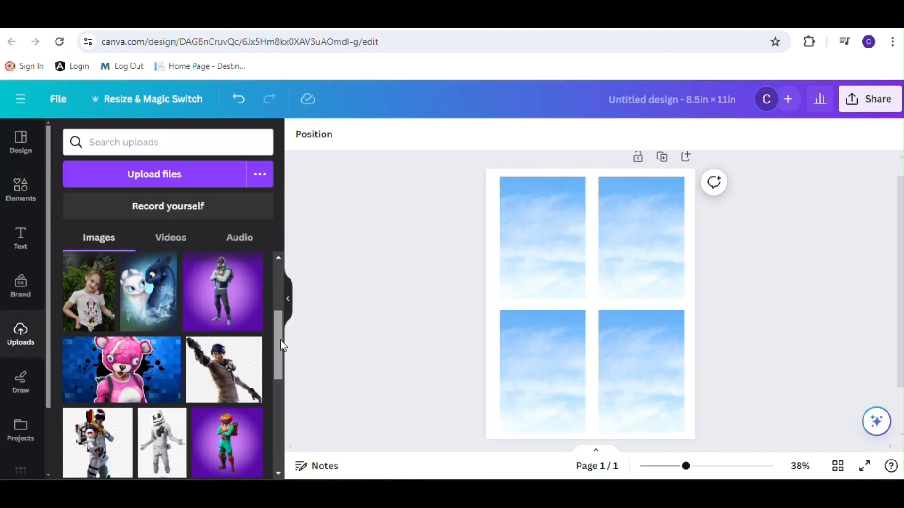
click(149, 290)
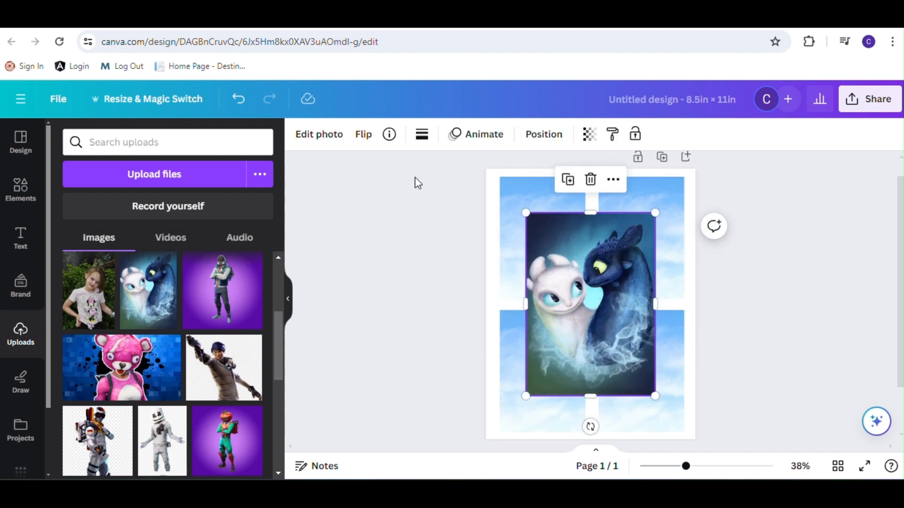
Step: Remove the dragon picture's background, and place it scaled down in the lower middle of the upper-left sky panel
click(331, 137)
click(78, 249)
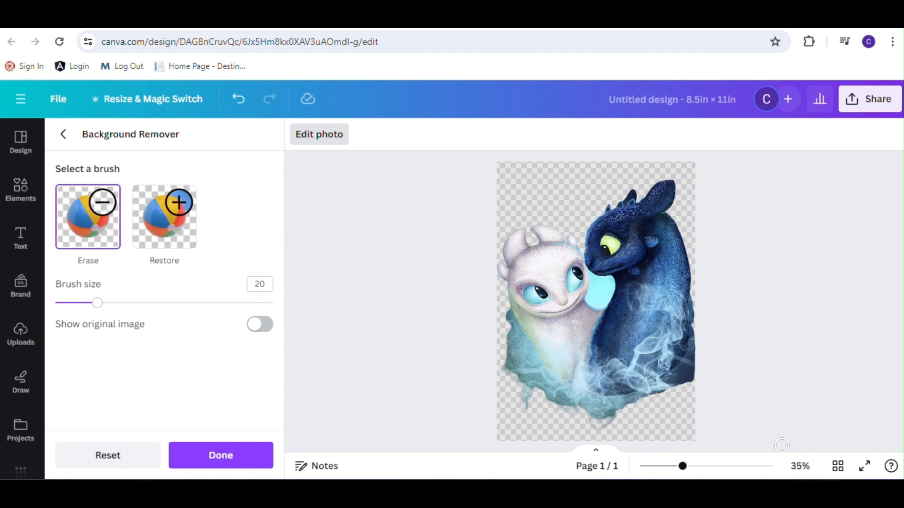
click(63, 134)
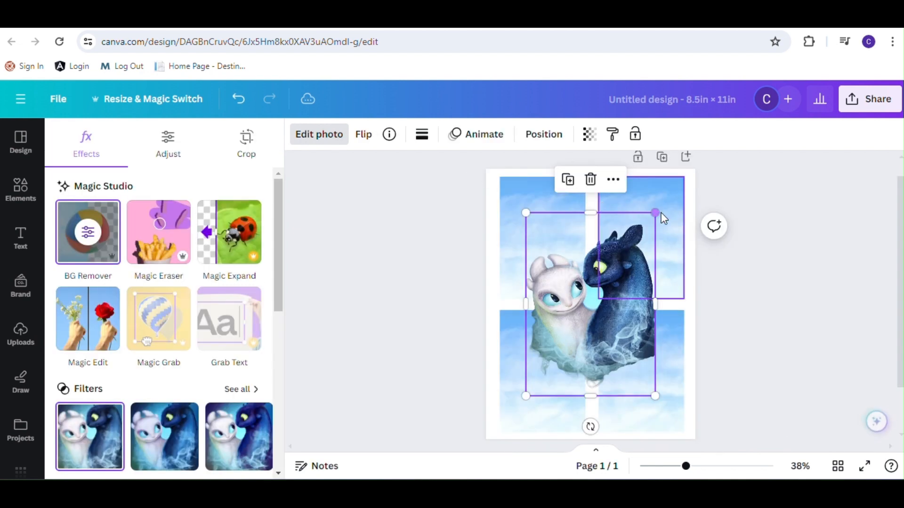
drag(618, 264, 543, 254)
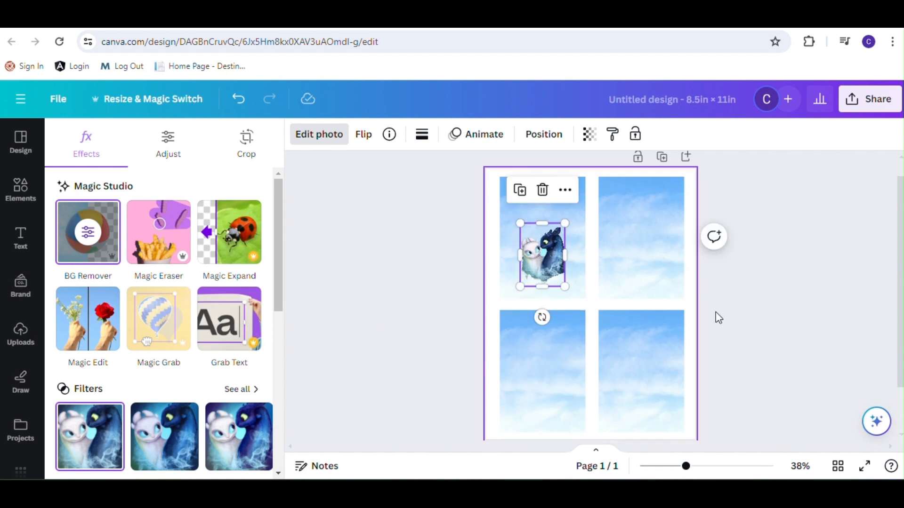
click(807, 354)
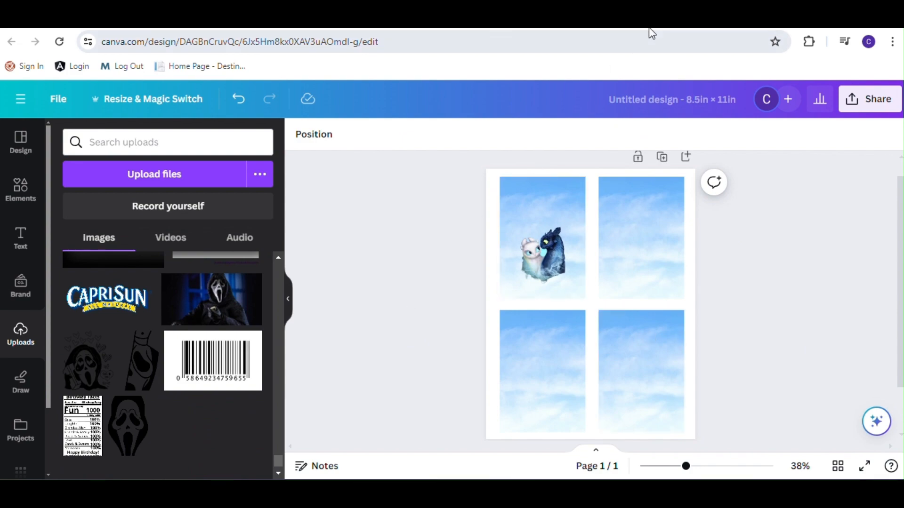
Step: Look through the Google image search results once more and return to the Canva design
click(651, 32)
drag(899, 138, 891, 120)
click(243, 27)
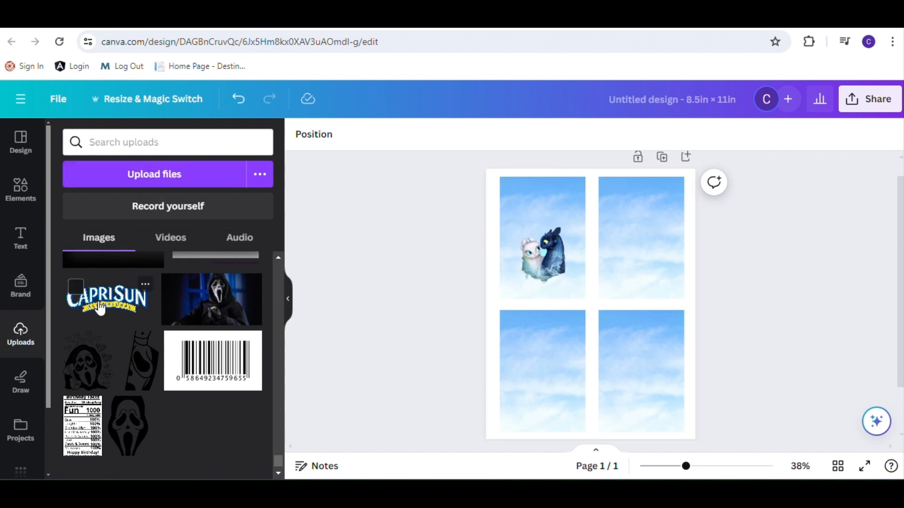
Step: Add the uploaded Capri Sun logo to the page and crop the empty space above and below it
click(141, 287)
drag(590, 261, 590, 270)
drag(590, 348, 591, 333)
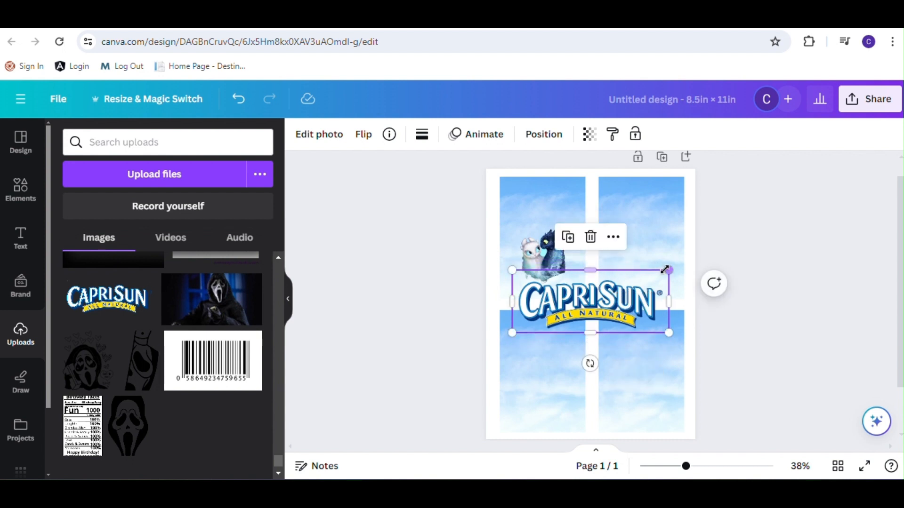
Step: Scale the Capri Sun logo down to fit the top of the upper-left sky panel, and slightly enlarge the dragon picture below it
drag(664, 269, 542, 206)
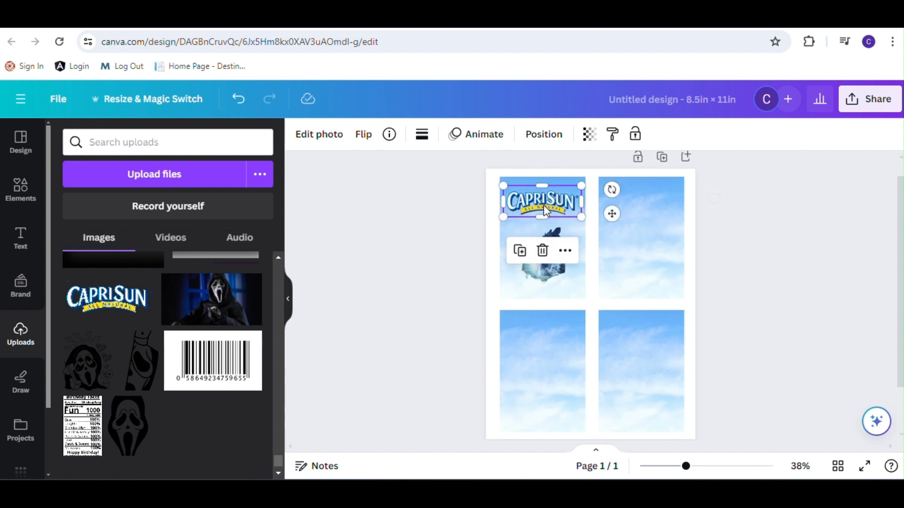
click(781, 292)
click(555, 250)
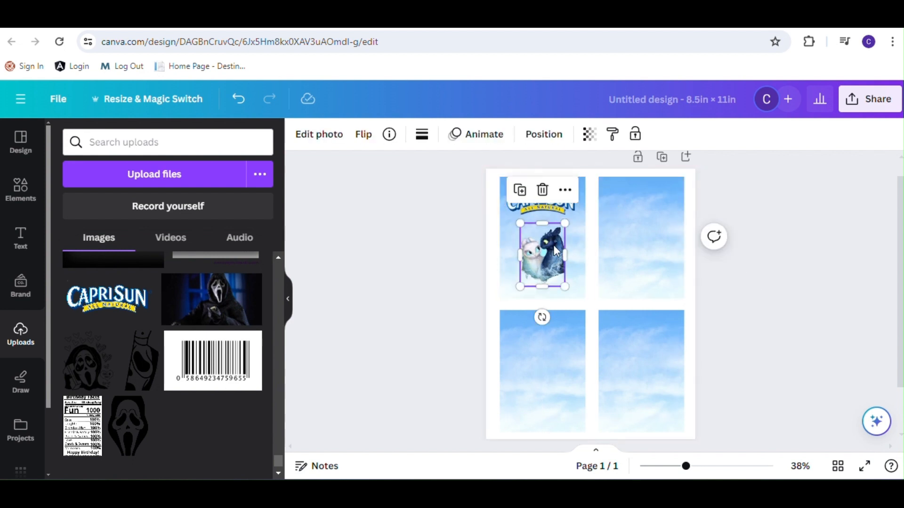
drag(566, 223, 572, 215)
drag(551, 250, 548, 250)
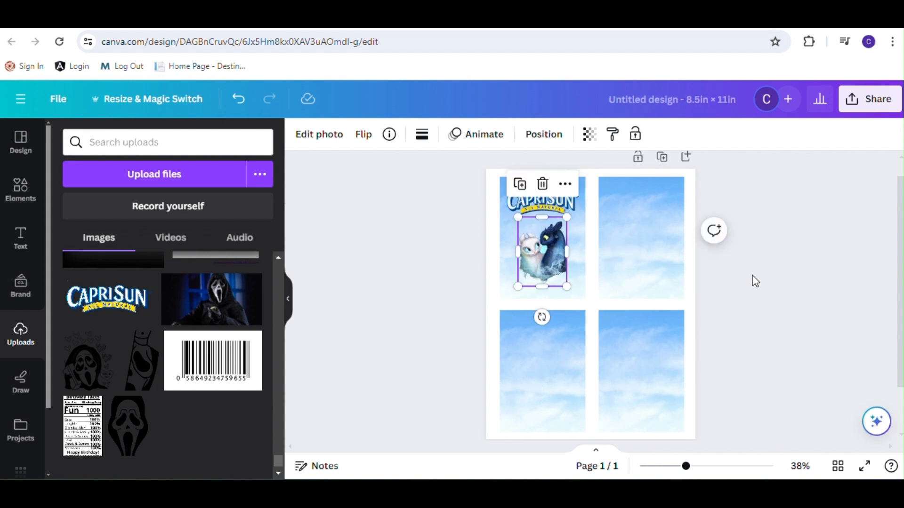
click(754, 281)
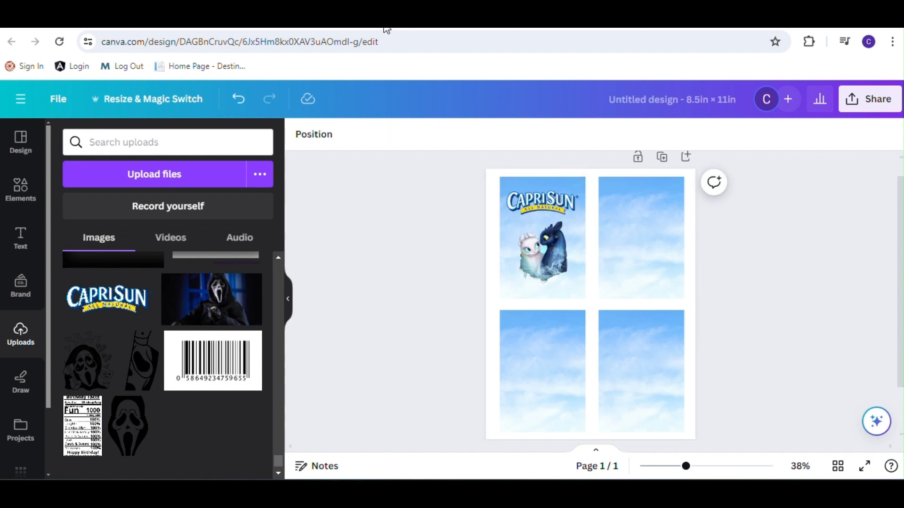
Step: Slightly shrink both the dragon picture and the Capri Sun logo, keeping them centred with a gap between them
click(556, 254)
drag(568, 218, 565, 225)
drag(546, 261, 549, 265)
click(454, 244)
click(572, 200)
drag(580, 186, 545, 207)
click(423, 213)
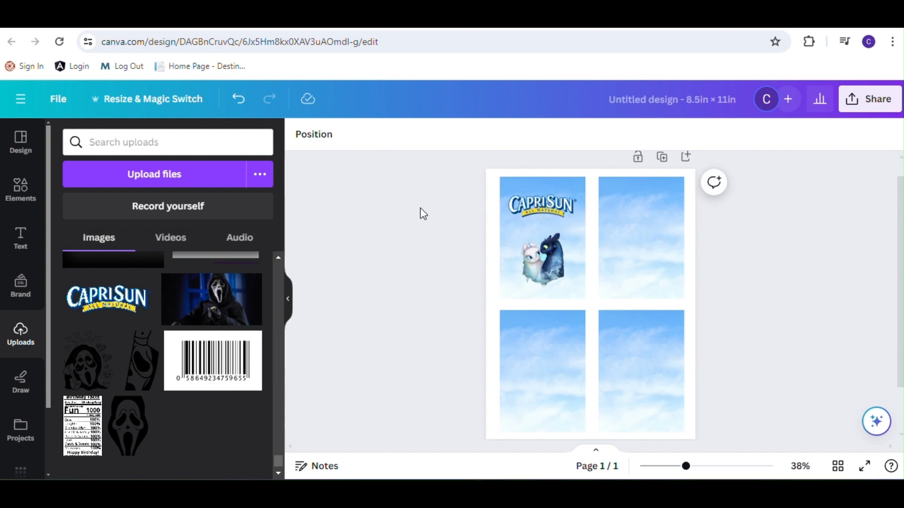
Step: Add a body text box reading "Happy 9th Birthday" followed by the child's first name
click(21, 237)
drag(279, 226, 276, 251)
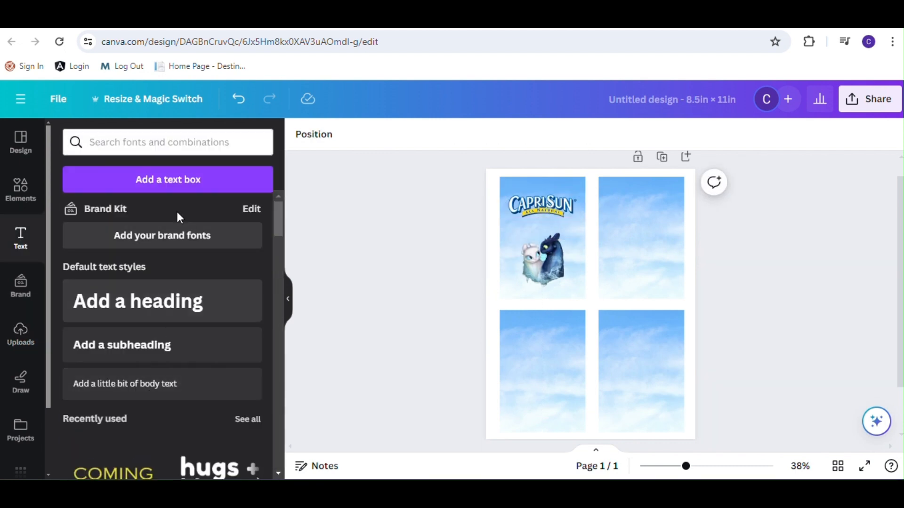
click(144, 395)
text(Happy)
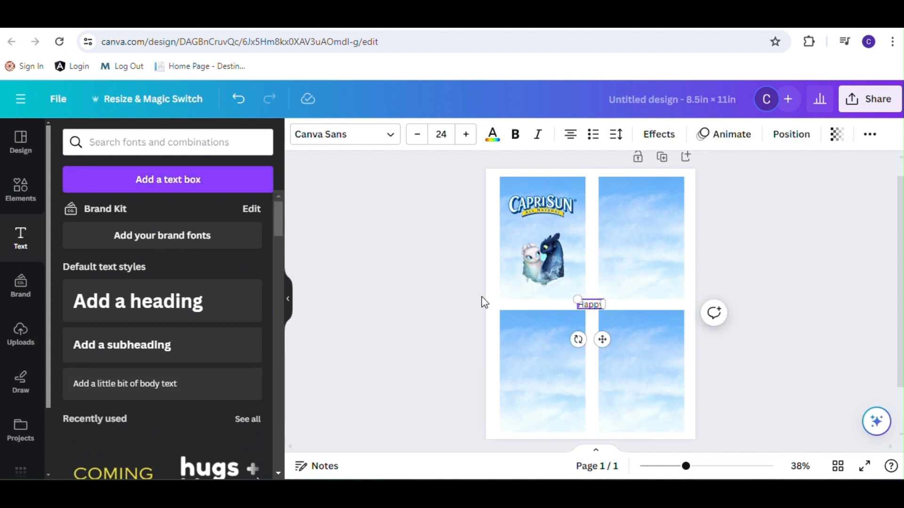
text( 9th Birthday Lyric)
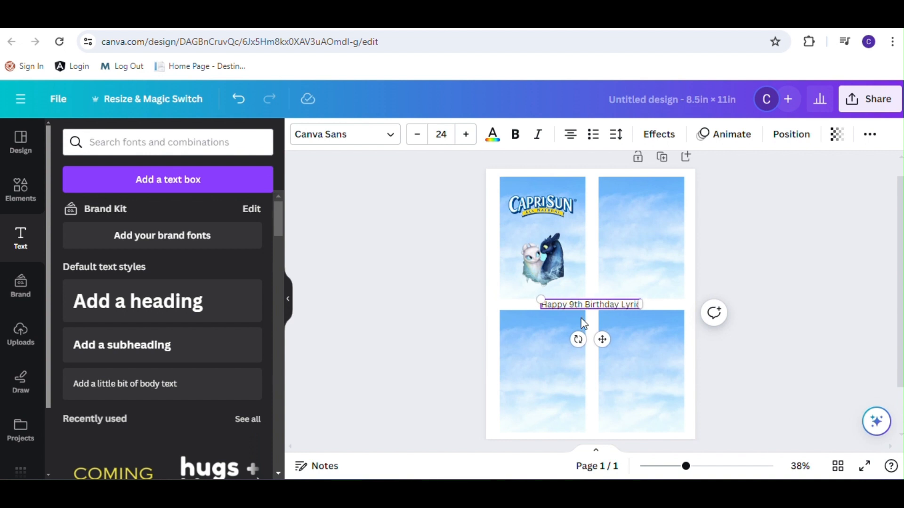
Step: Shrink the birthday text to size 20.7, put the name on its own line, and centre the text between logo and dragons
drag(602, 339, 561, 263)
drag(499, 225, 513, 226)
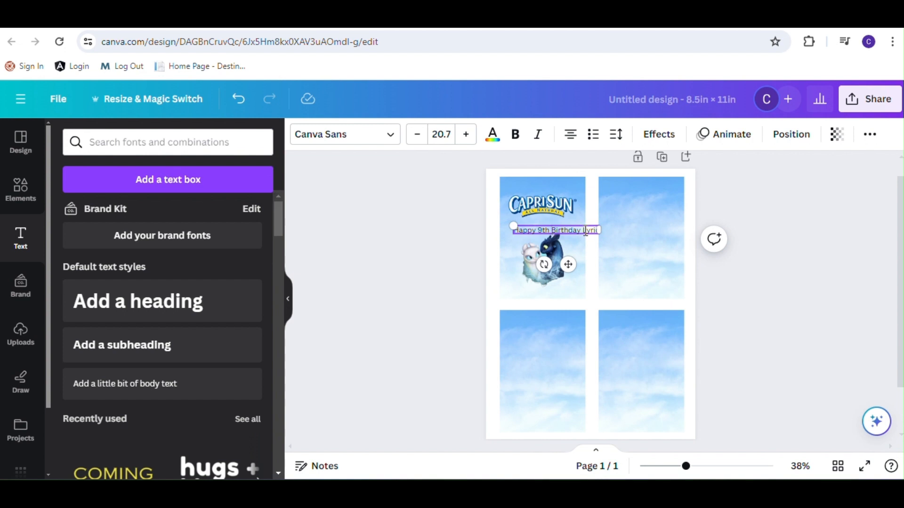
key(Return)
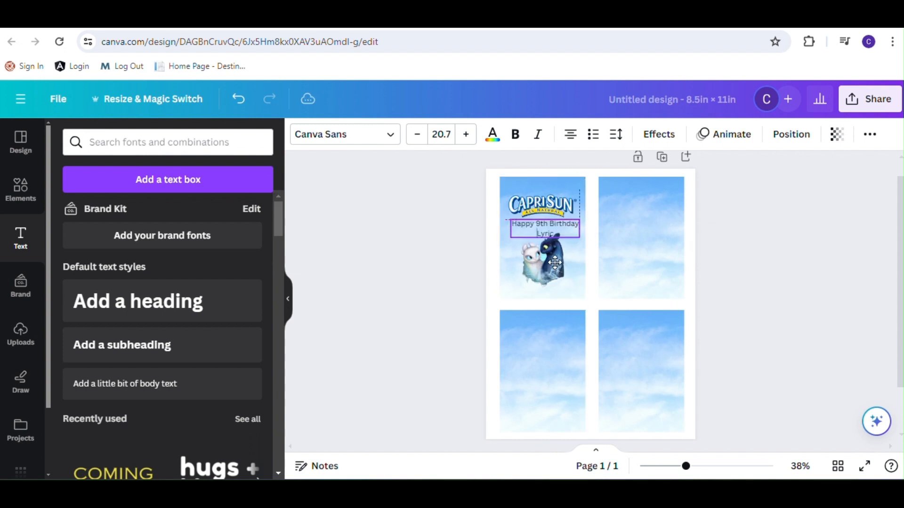
click(555, 263)
Step: Fine-tune the label's vertical spacing by raising the logo and the birthday text and adjusting the dragon picture beneath them
click(557, 207)
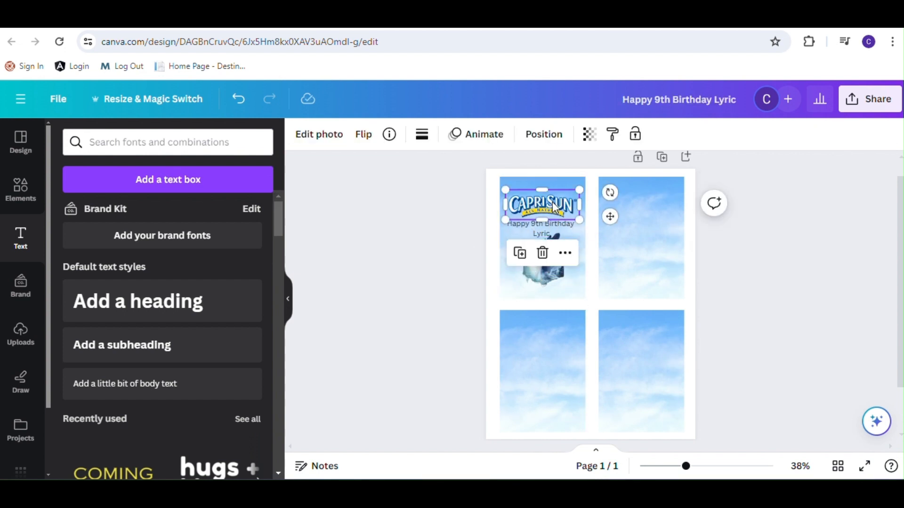
drag(557, 207, 552, 198)
drag(687, 466, 706, 467)
drag(901, 294, 900, 261)
drag(501, 220, 500, 213)
click(495, 252)
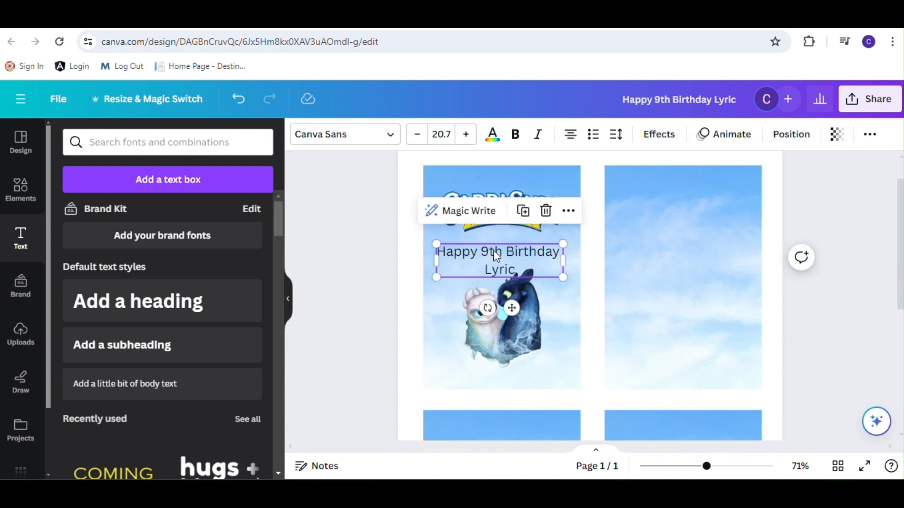
drag(497, 259, 498, 252)
click(510, 327)
drag(510, 328, 505, 338)
click(361, 306)
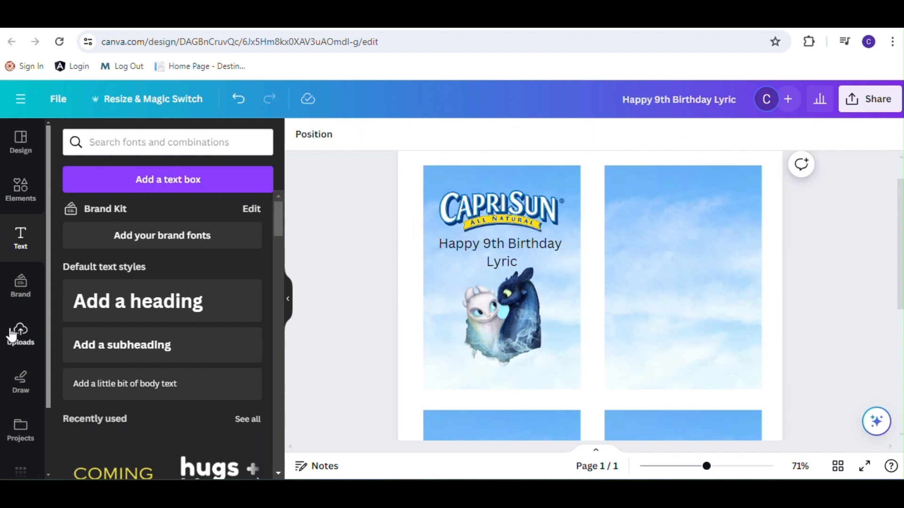
Step: Search the elements for "circle", add a circle shape to the page, and fill it with white
click(150, 142)
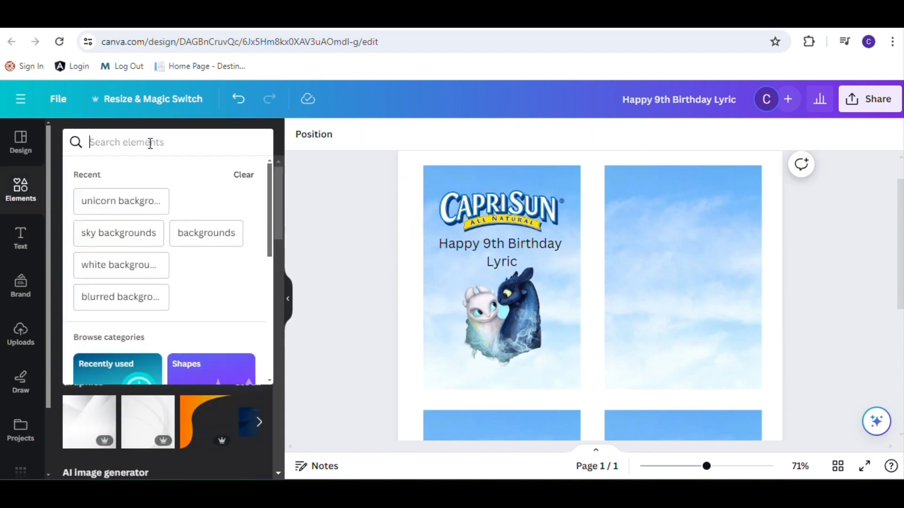
text(circle)
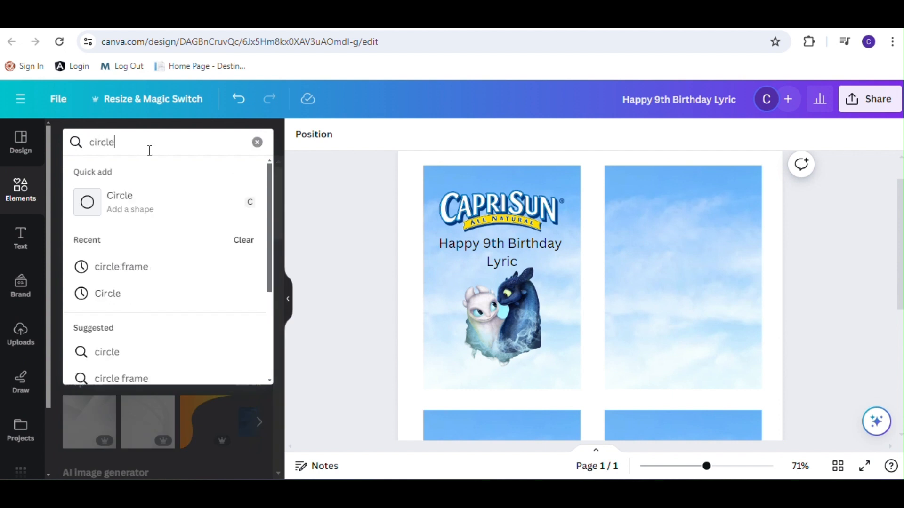
click(140, 200)
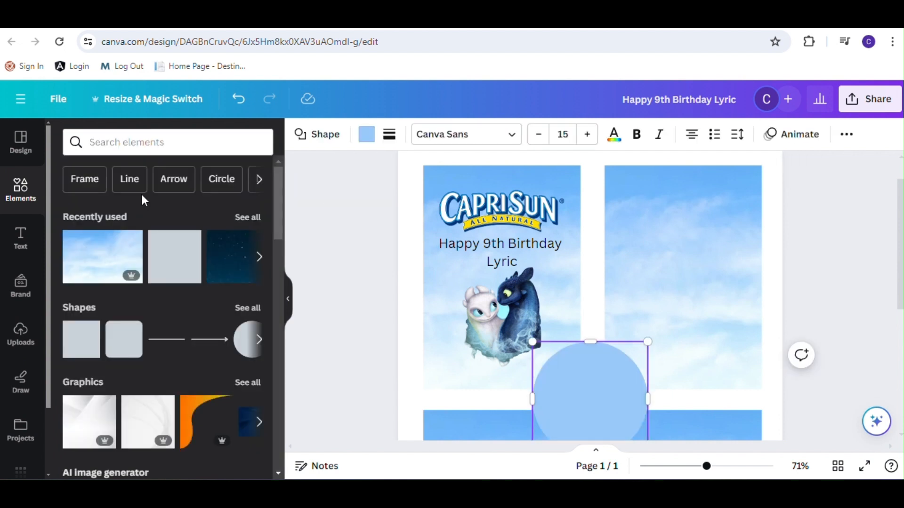
click(564, 400)
click(367, 134)
click(215, 215)
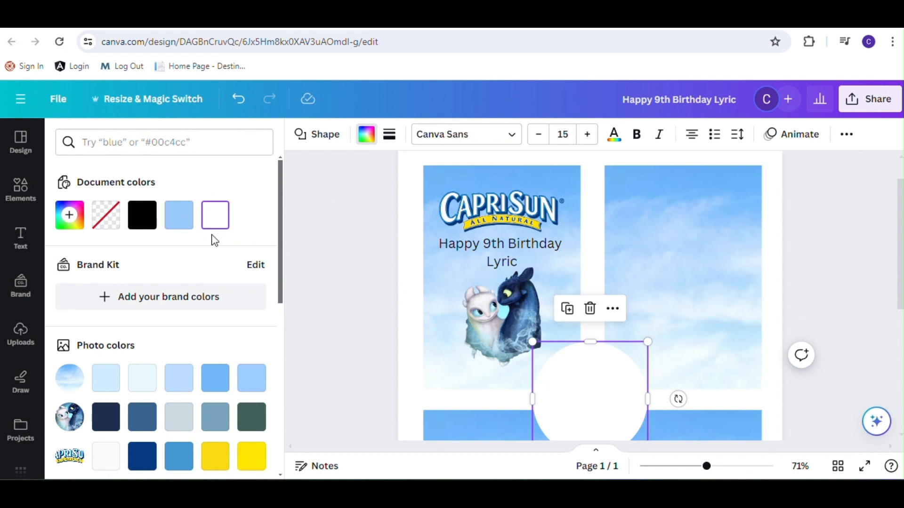
Step: Shrink the white circle to a small hole-sized dot and centre it above the Capri Sun logo in the upper-left label
drag(590, 391, 599, 307)
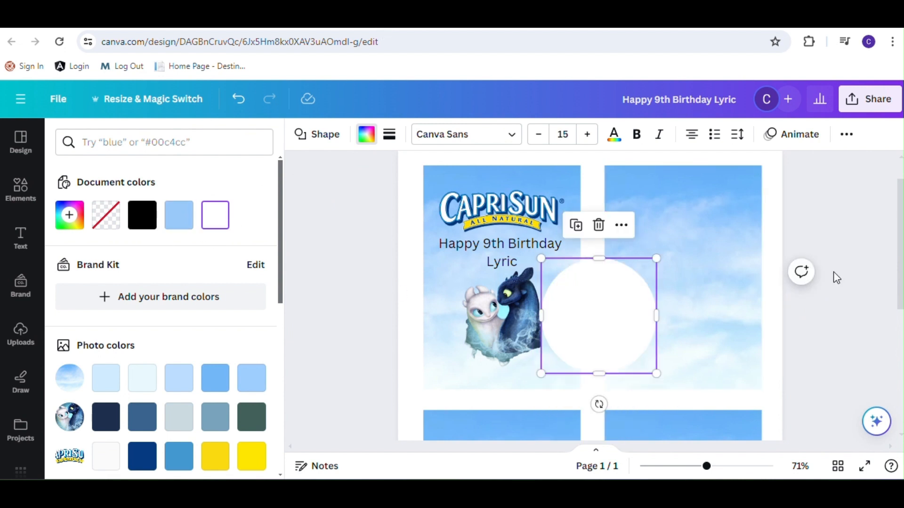
drag(656, 259, 566, 349)
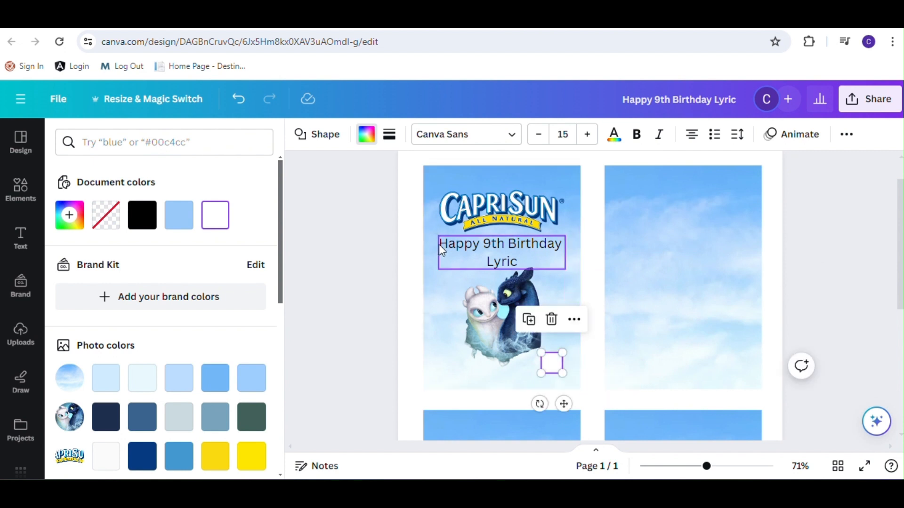
drag(563, 404, 519, 231)
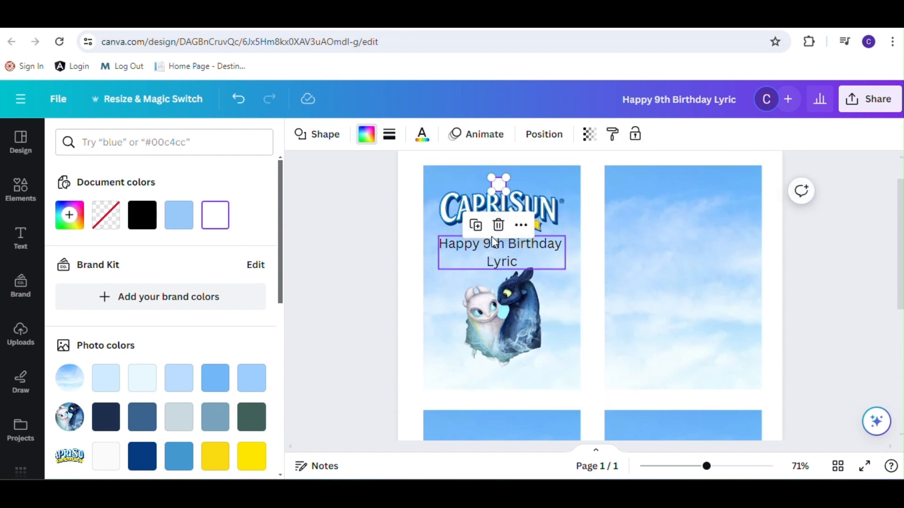
click(486, 188)
click(499, 185)
drag(499, 184, 500, 180)
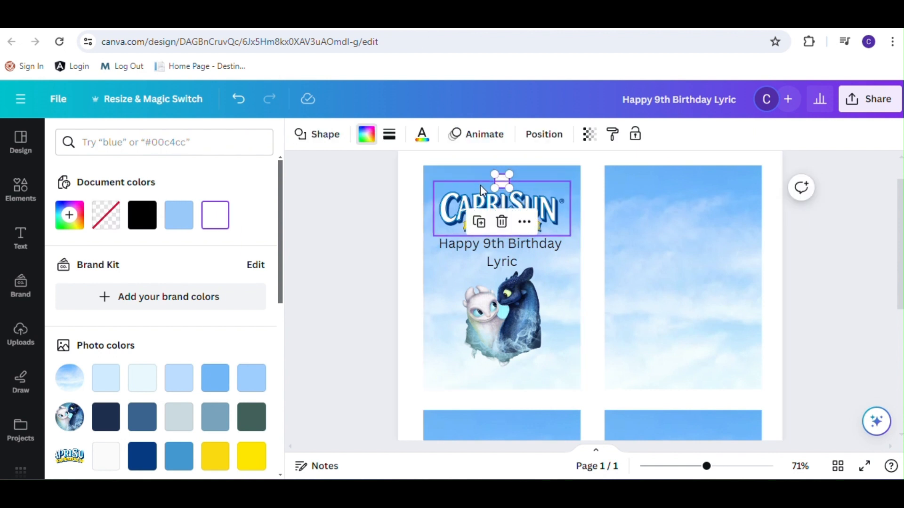
click(473, 209)
mouse_move(509, 177)
mouse_down()
mouse_move(507, 186)
mouse_move(502, 181)
mouse_up()
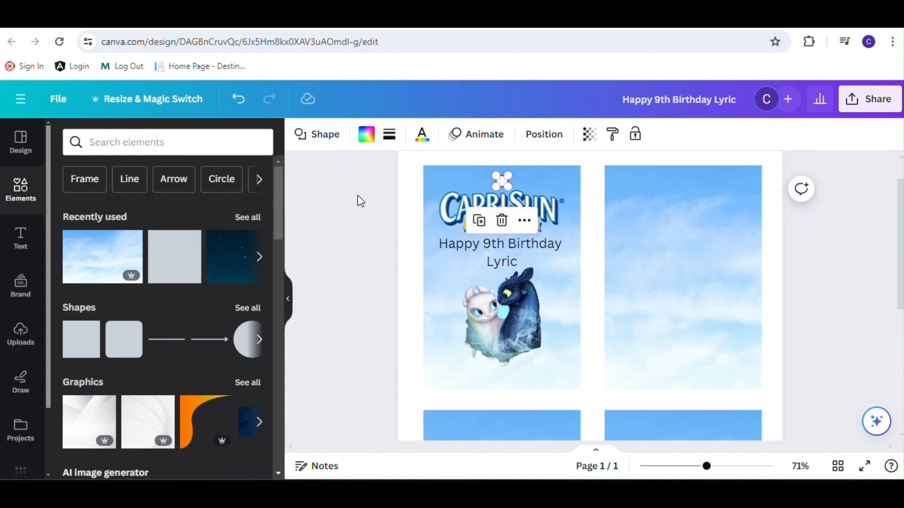
click(335, 201)
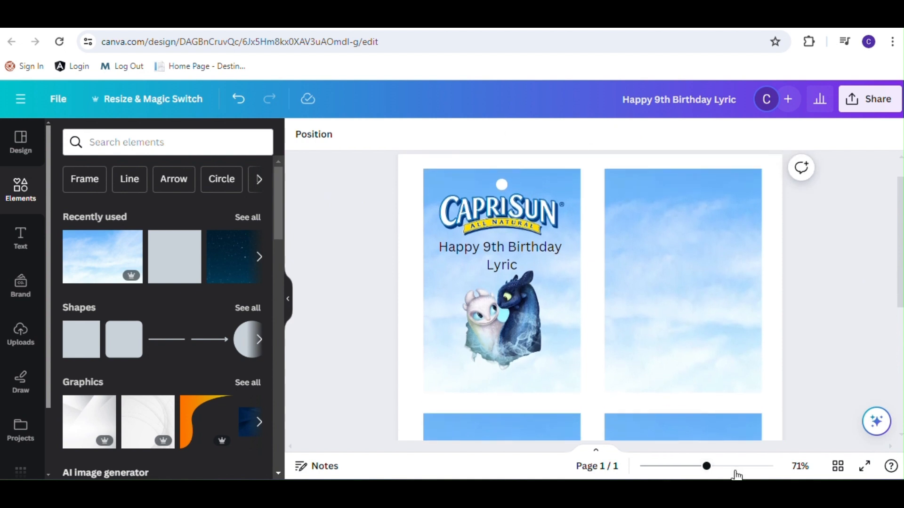
drag(706, 466, 682, 466)
click(544, 246)
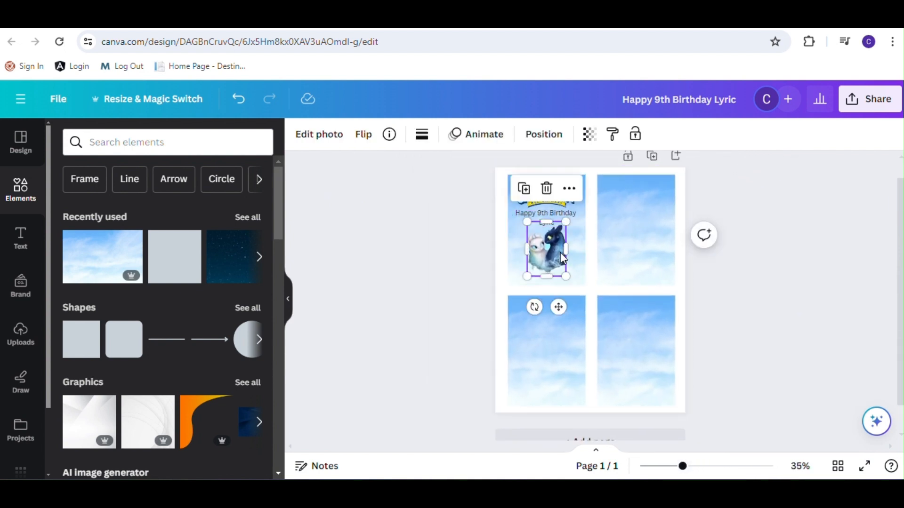
drag(548, 246, 642, 246)
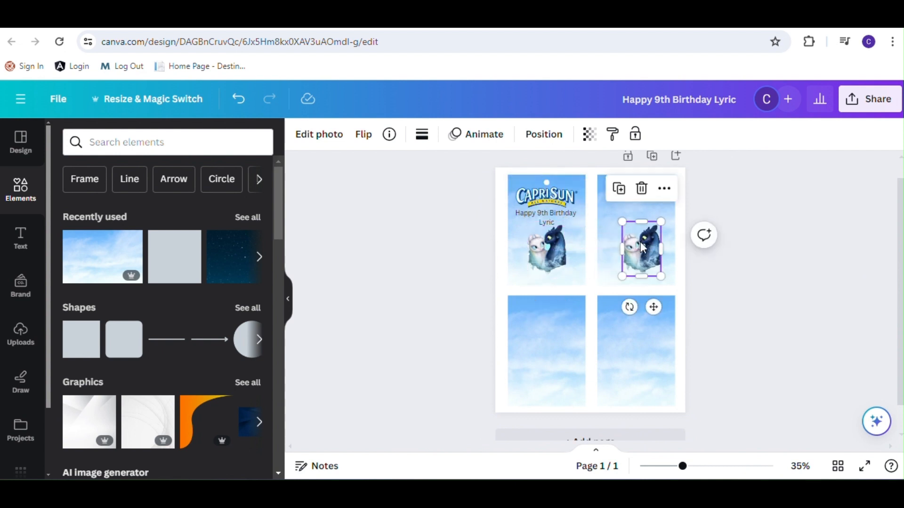
click(641, 190)
Step: Delete the blank upper-right sky panel and put a duplicate of the complete upper-left label in its place
click(636, 320)
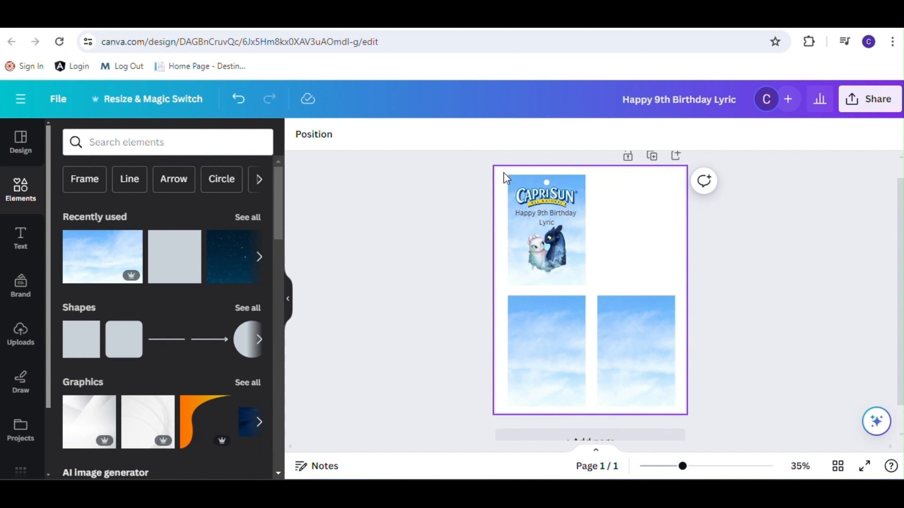
drag(505, 178, 594, 289)
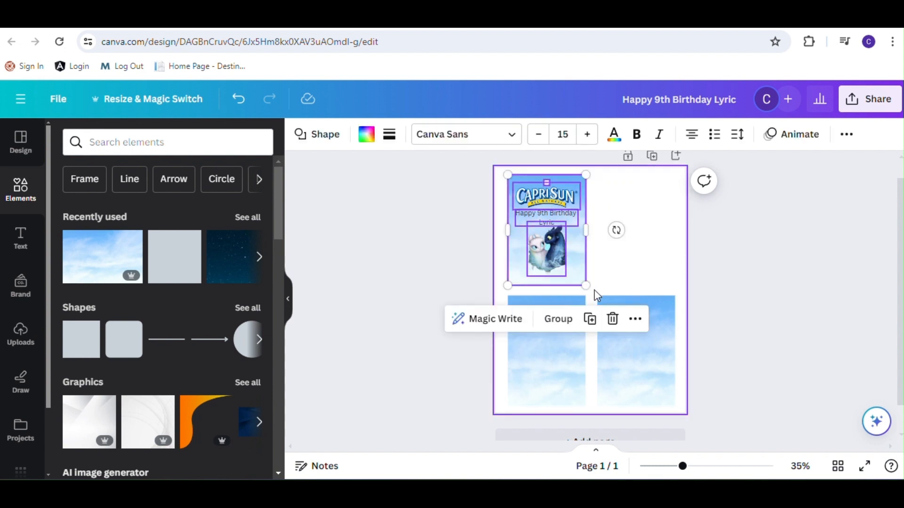
click(595, 322)
drag(559, 254, 643, 248)
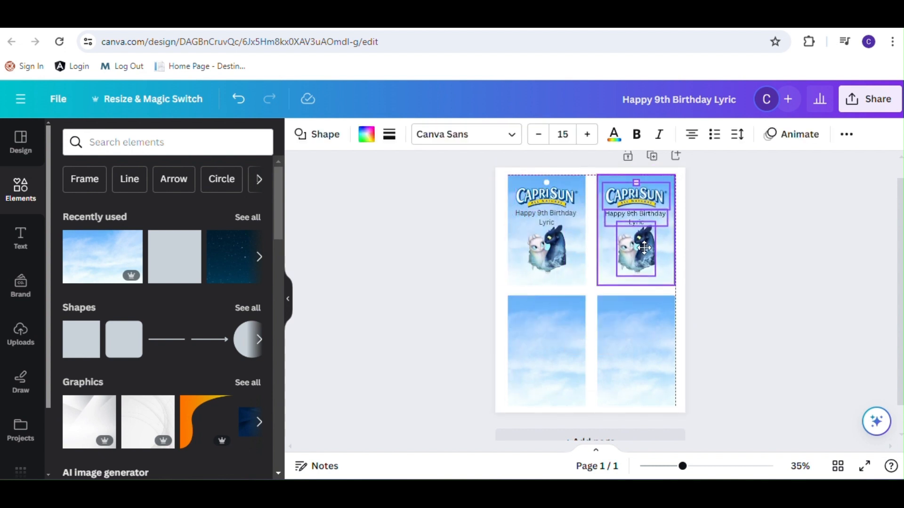
click(698, 275)
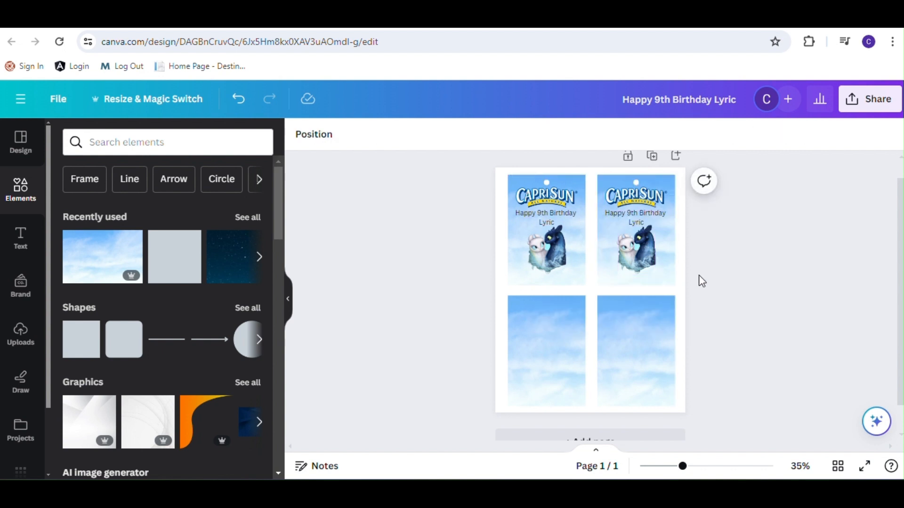
Step: Delete the blank lower-left sky panel and put a duplicate of the complete upper-right label in its place
click(567, 320)
click(546, 263)
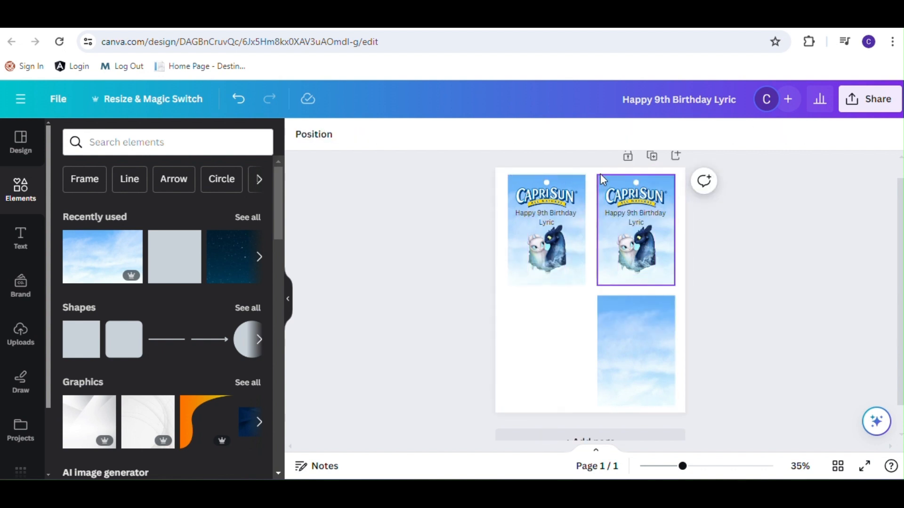
drag(602, 185, 677, 289)
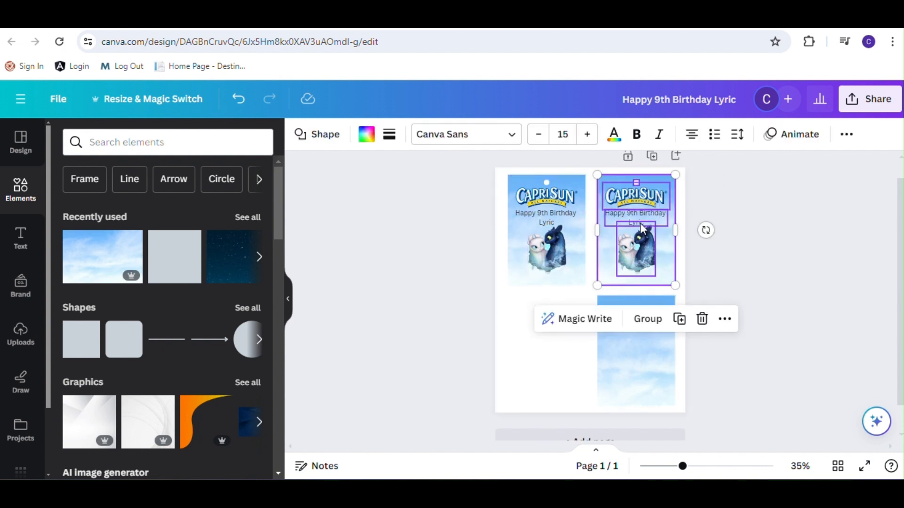
key(ctrl+d)
drag(634, 231, 542, 342)
Step: Delete the blank lower-right sky panel and put a duplicate of the complete lower-left label in its place
click(648, 347)
click(636, 263)
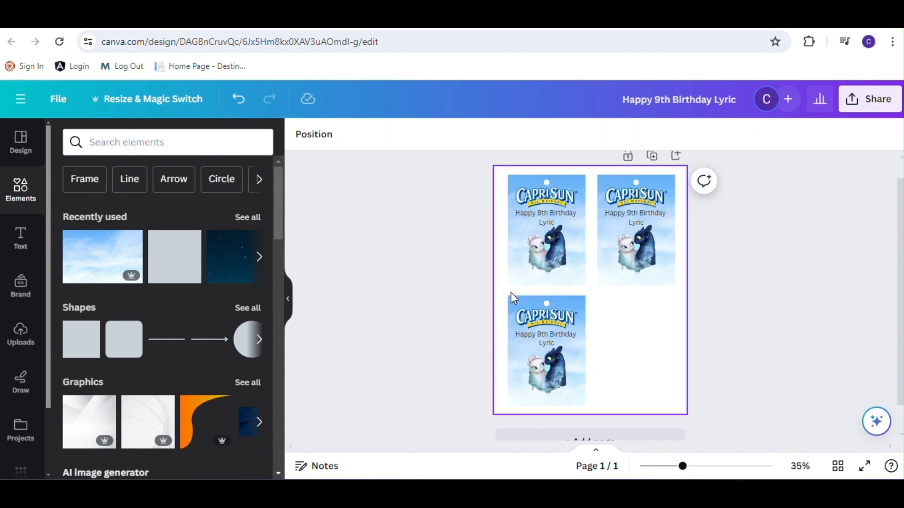
drag(512, 297, 595, 414)
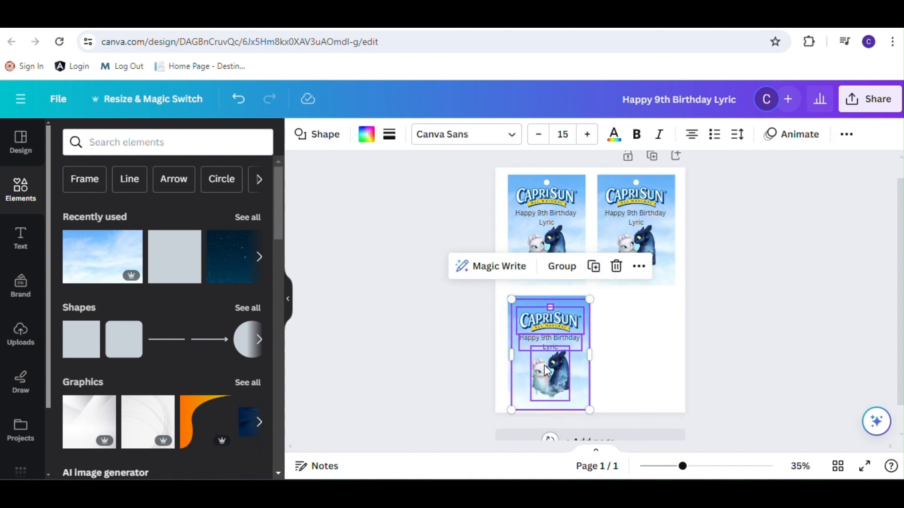
drag(546, 371, 635, 371)
click(731, 339)
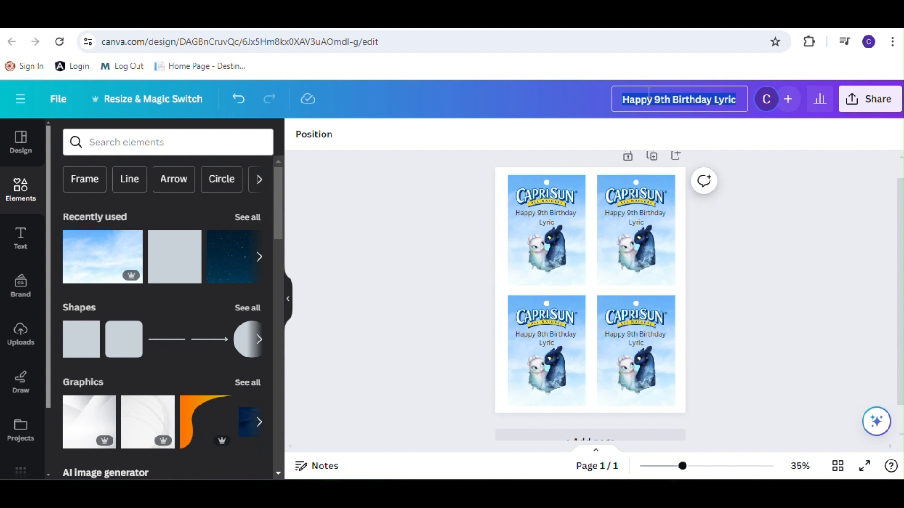
Step: Rename the design as Dragon Capri
text(Drago)
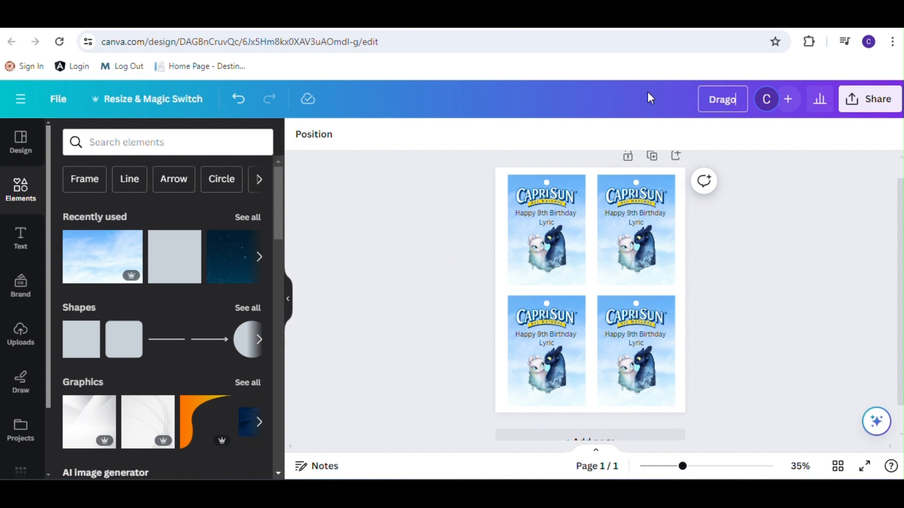
text(n CapriSu)
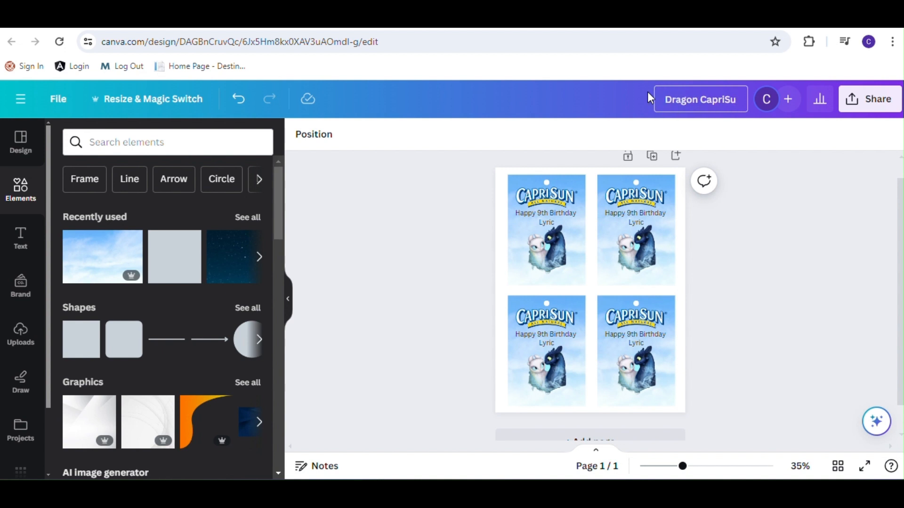
key(BackSpace)
key(Return)
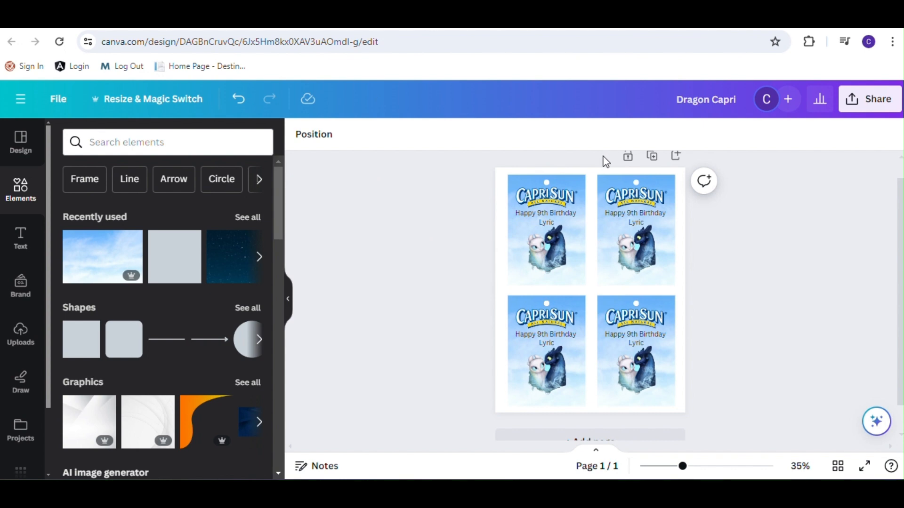
Step: Examine the layouts of the other open Capri Sun birthday label designs, starting with Sisu Caprisun, and return to the Dragon Capri design
click(694, 25)
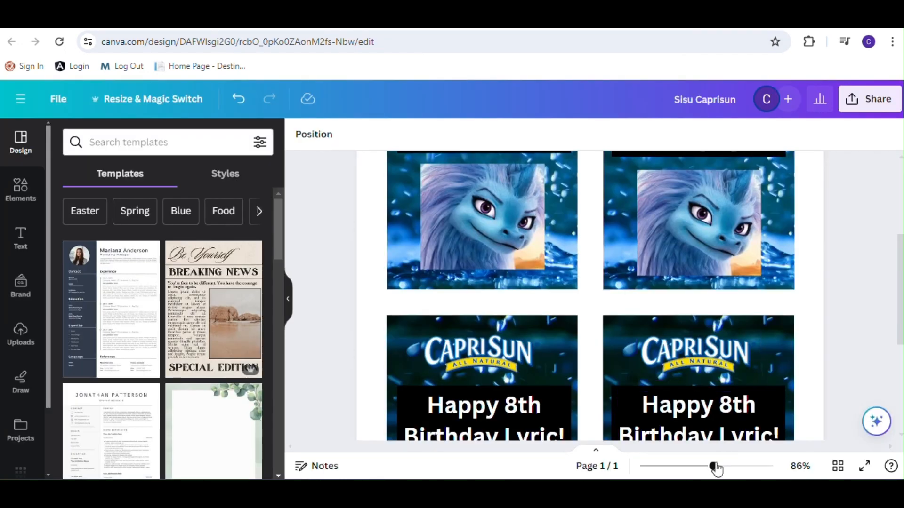
drag(713, 466, 683, 466)
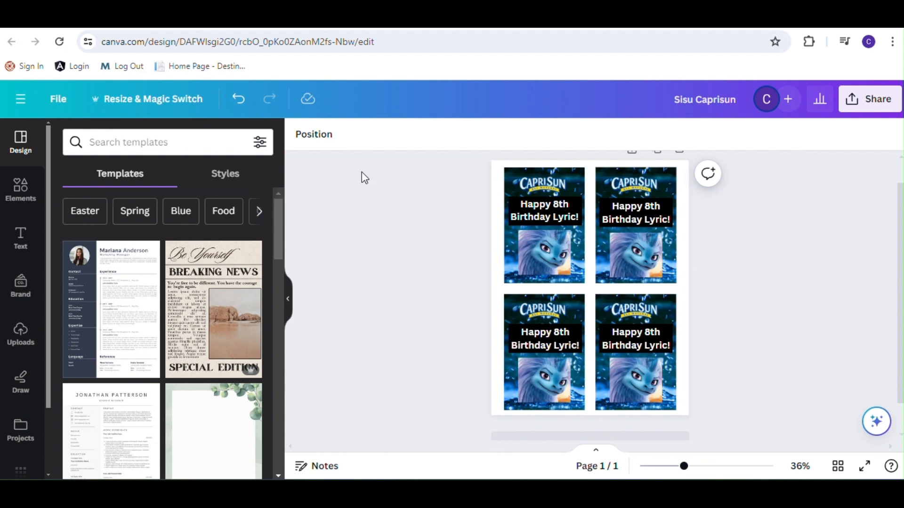
click(273, 24)
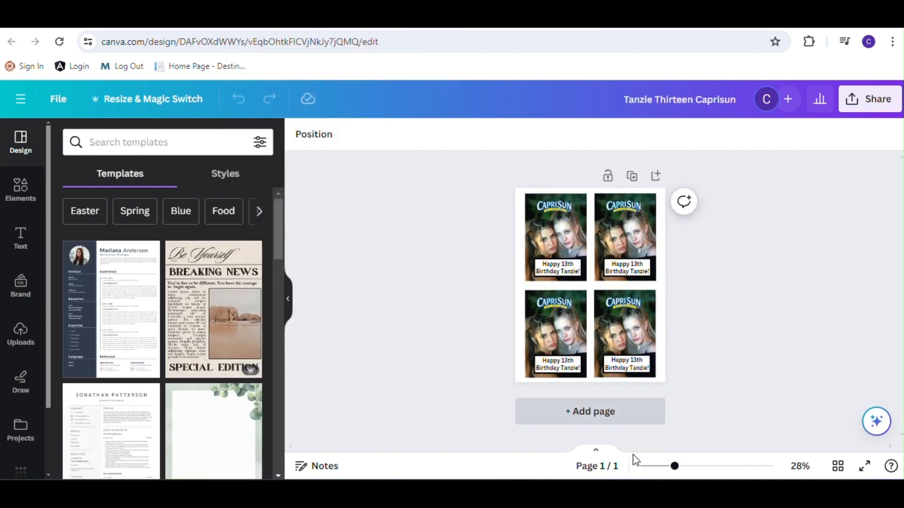
drag(675, 466, 682, 466)
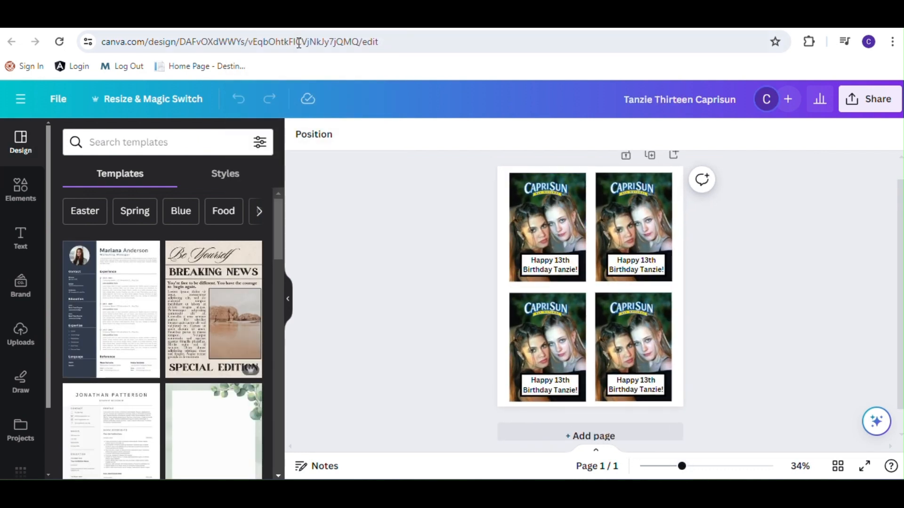
click(174, 19)
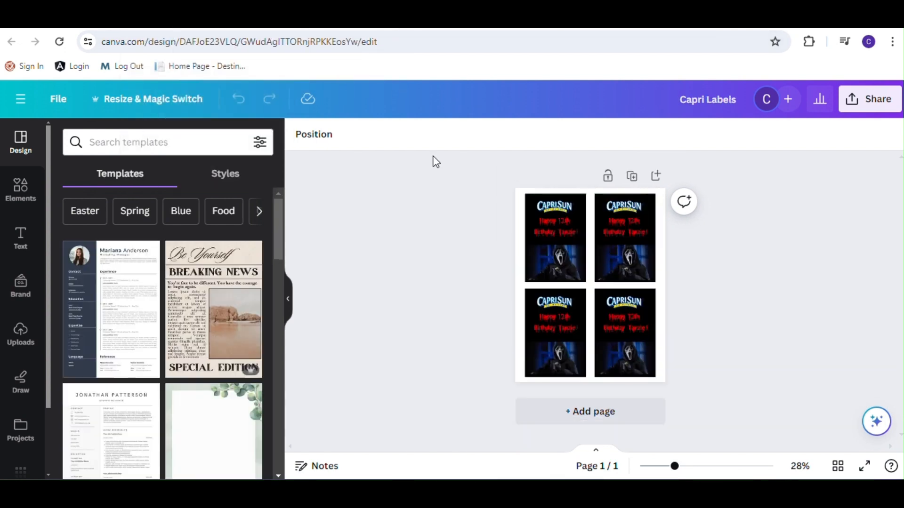
drag(678, 462, 688, 468)
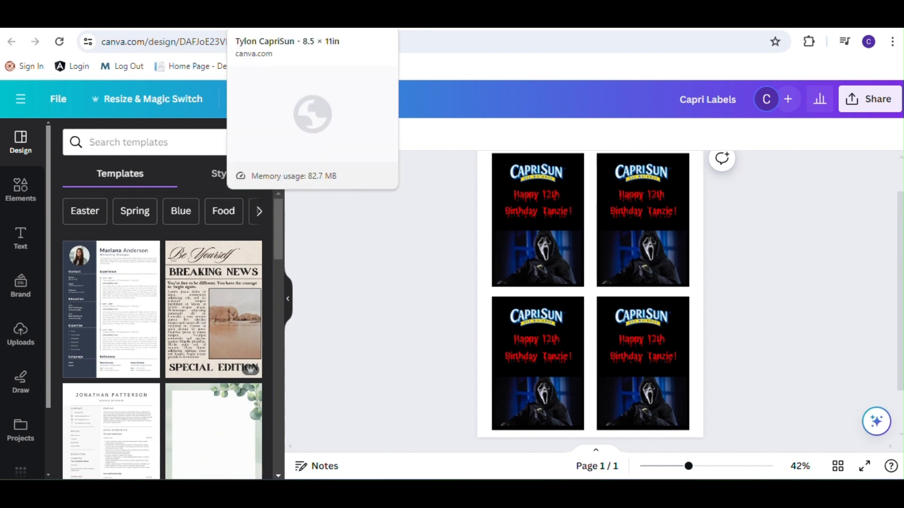
click(282, 19)
drag(675, 467, 690, 468)
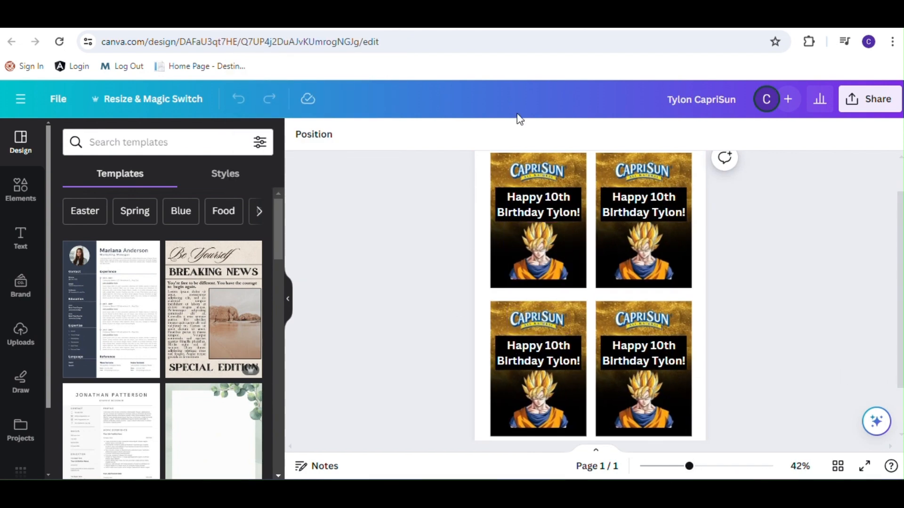
click(424, 19)
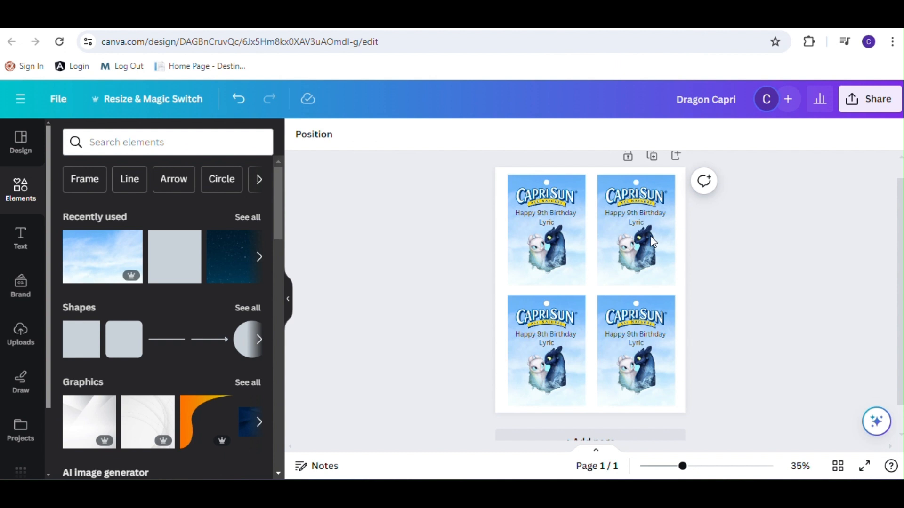
click(65, 100)
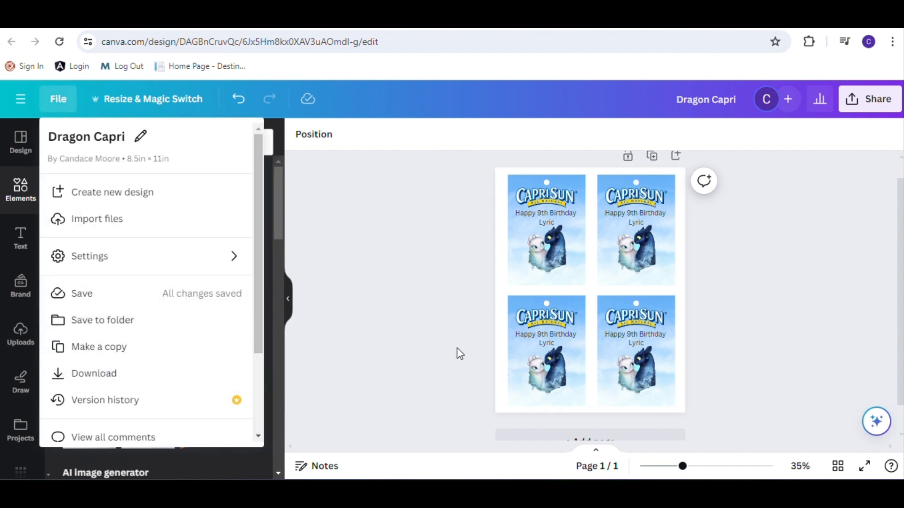
click(456, 349)
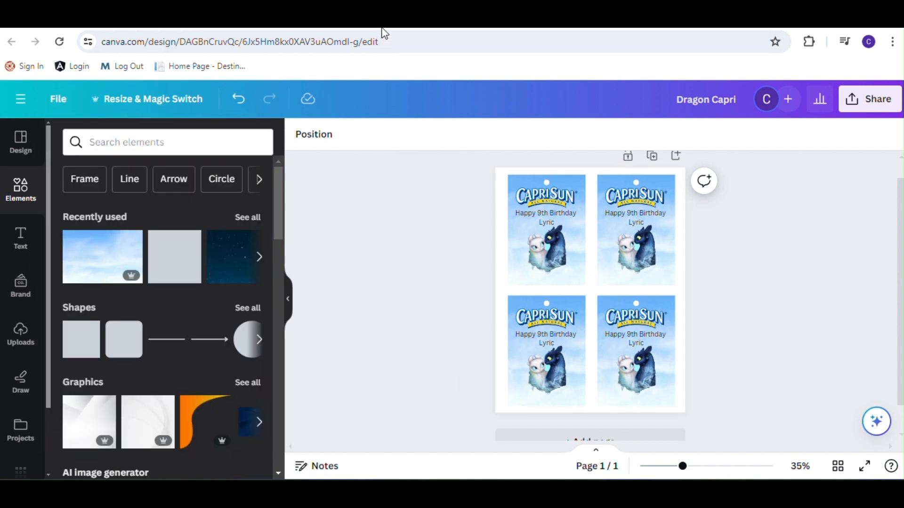